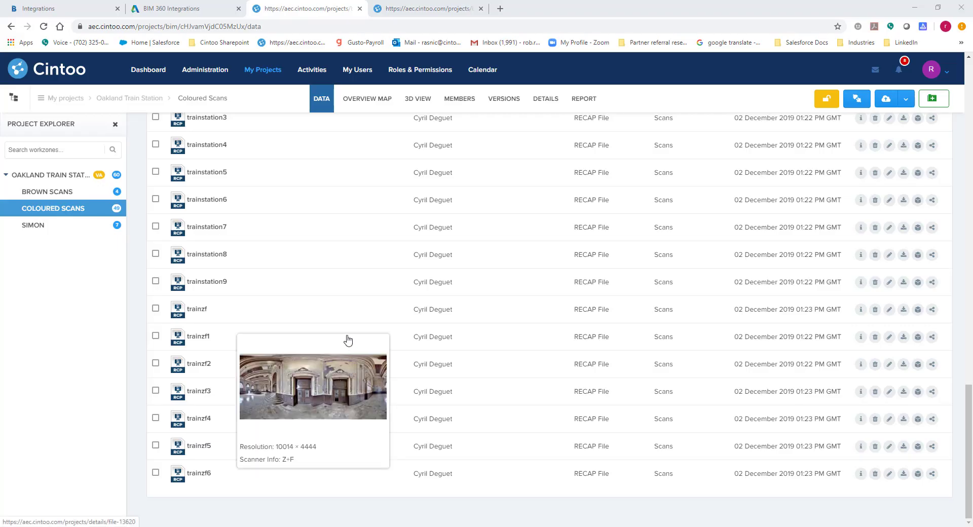
- Open the trainzf scan in 3D, jump to a neighbouring scan, and display it as 3D Surface
click(192, 310)
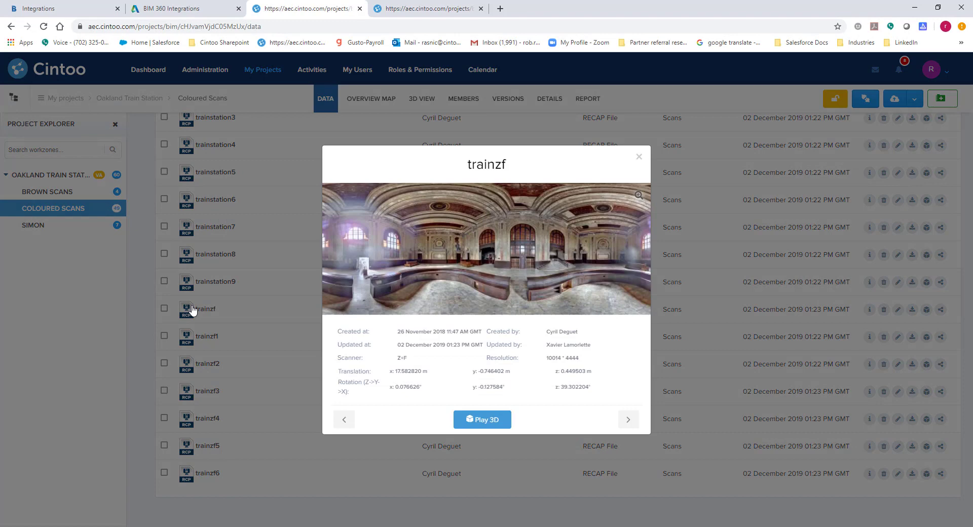
click(493, 420)
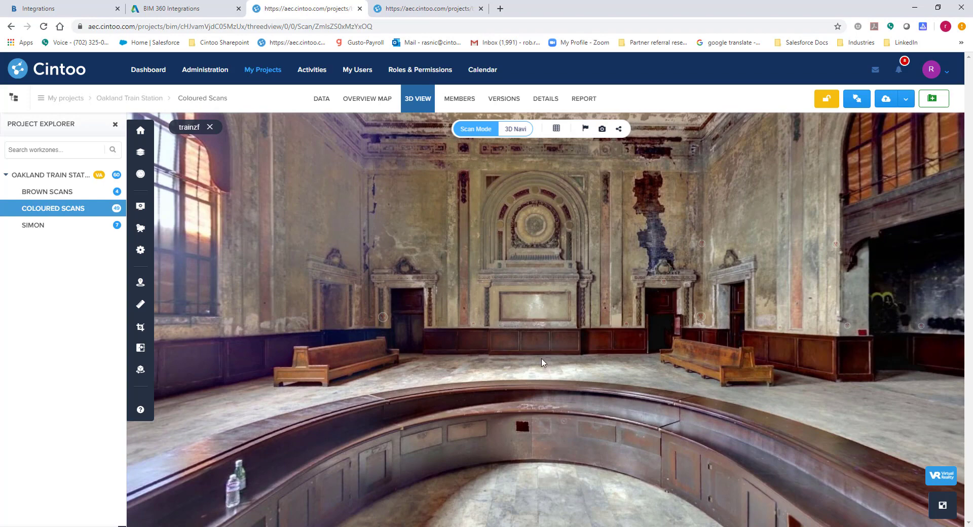
click(378, 361)
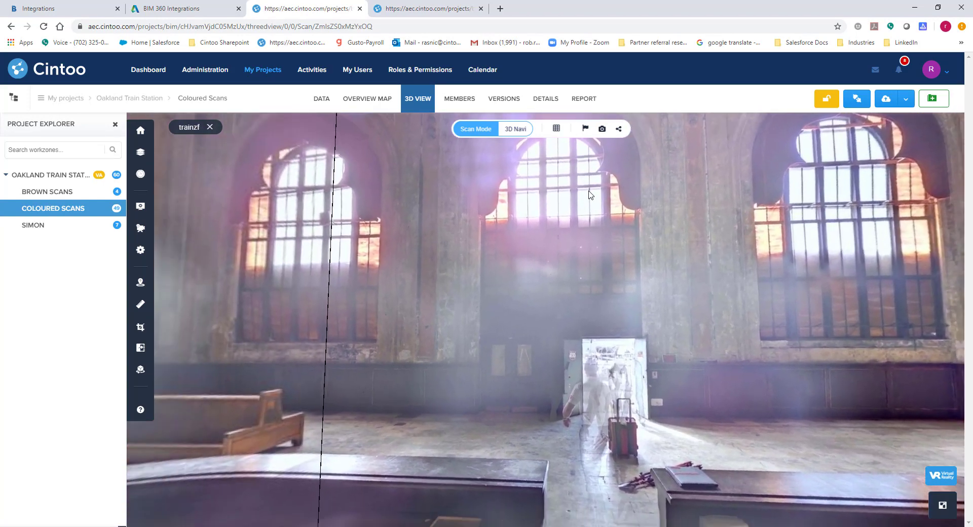
click(557, 128)
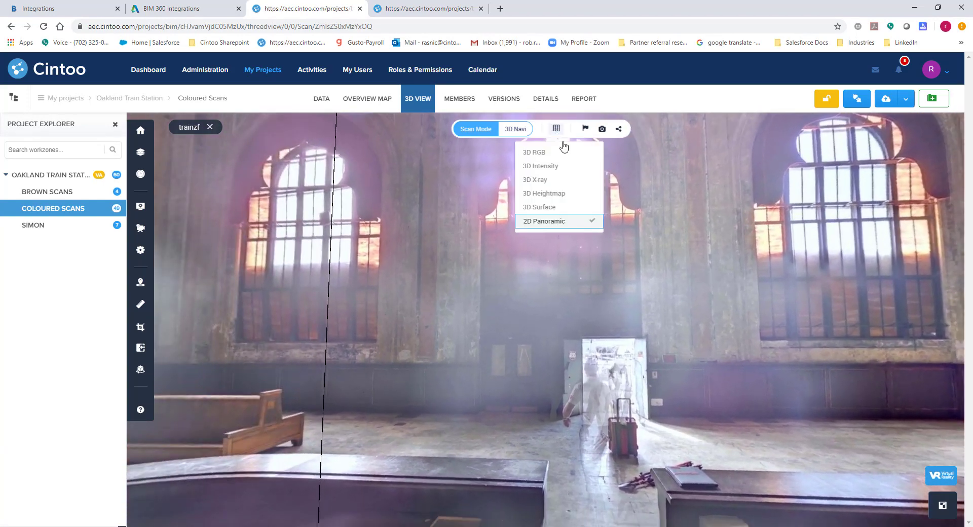
click(541, 207)
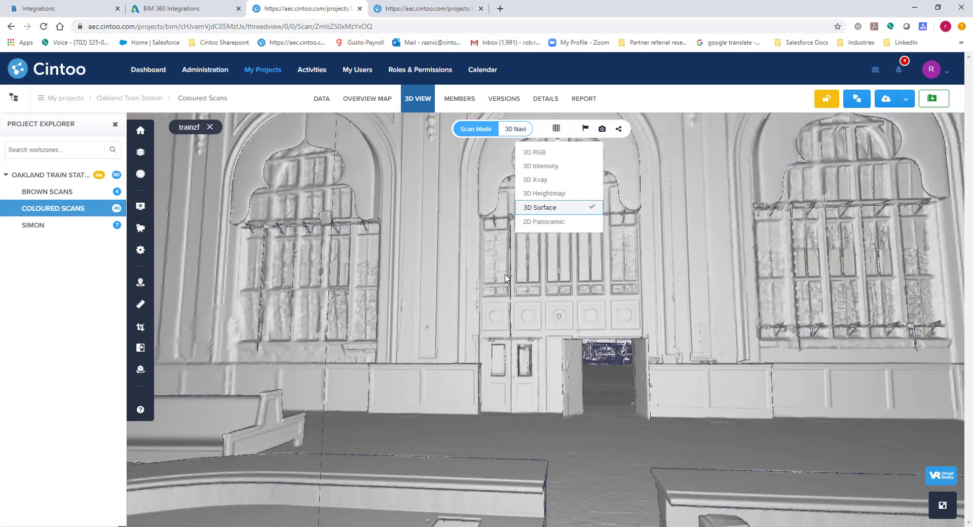
- Look toward the windows, step into trainzf4 facing the barred doorway, and switch to 3D RGB
scroll(495, 322, up, 5)
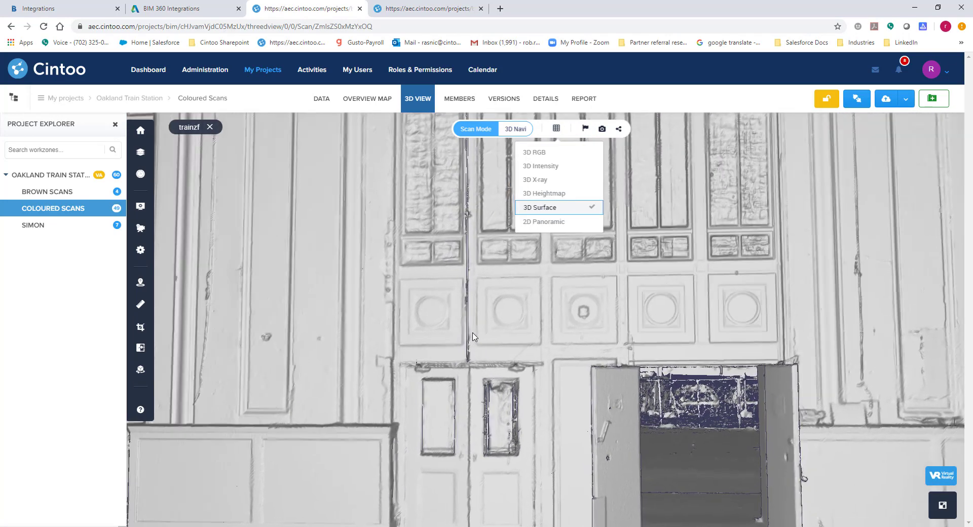
drag(391, 307, 692, 343)
scroll(517, 369, up, 2)
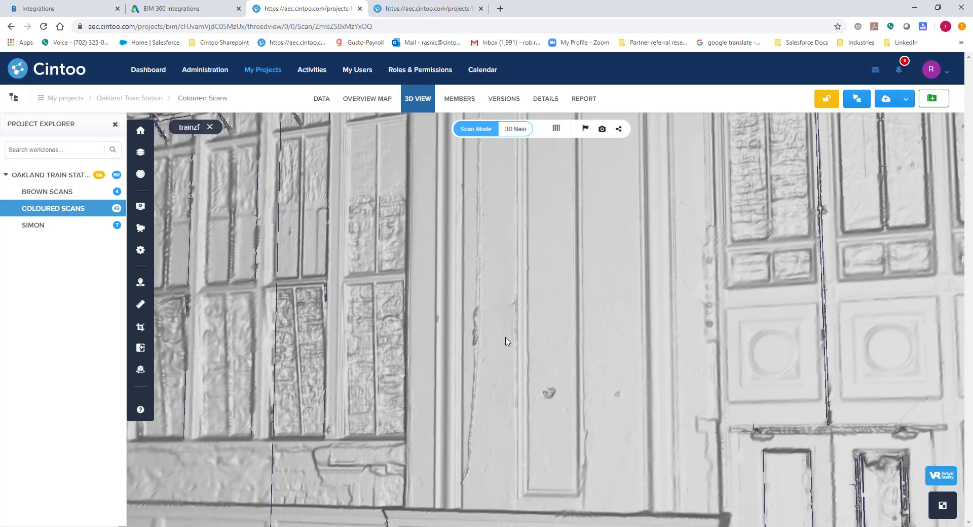
scroll(466, 344, down, 5)
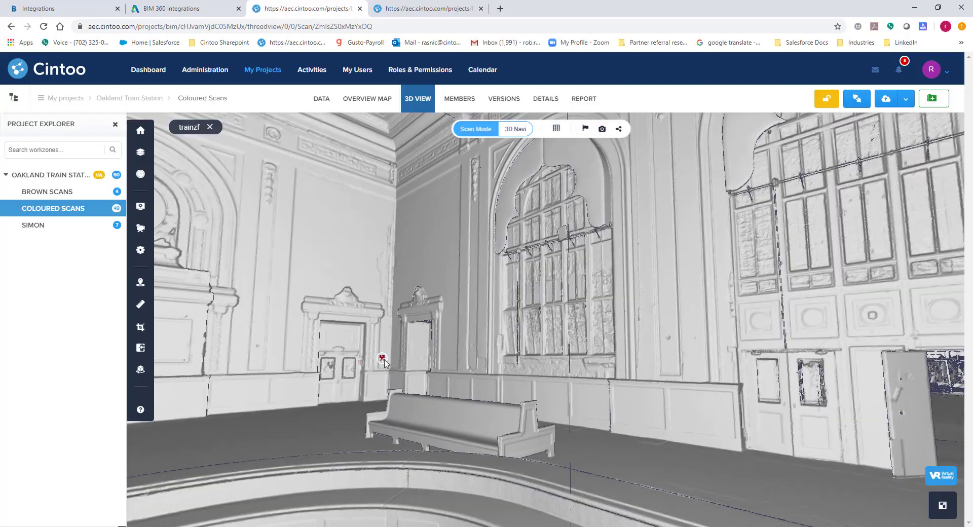
click(383, 359)
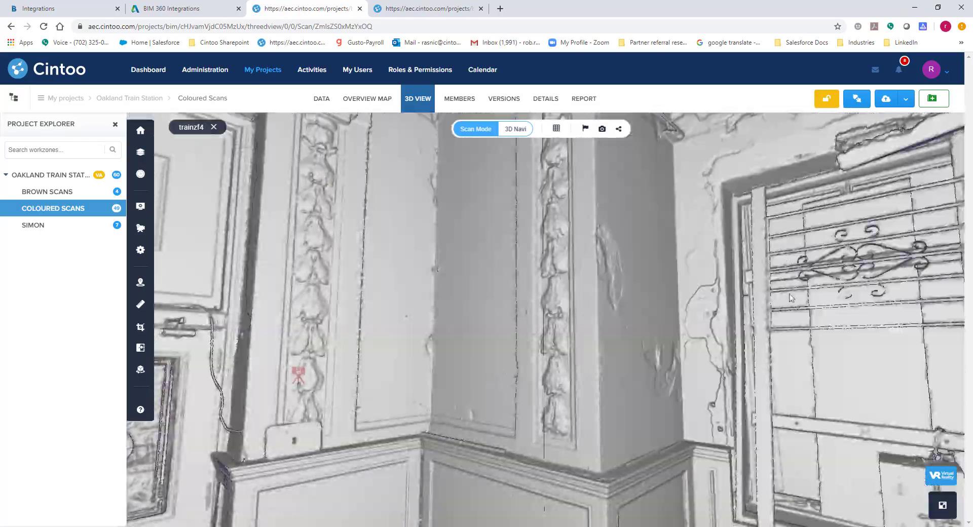
drag(791, 297, 524, 429)
click(556, 128)
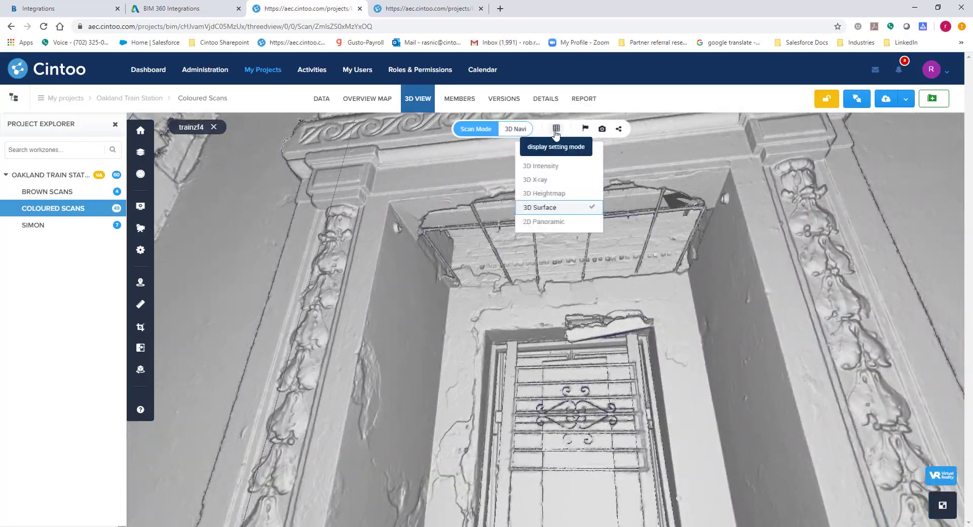
click(556, 154)
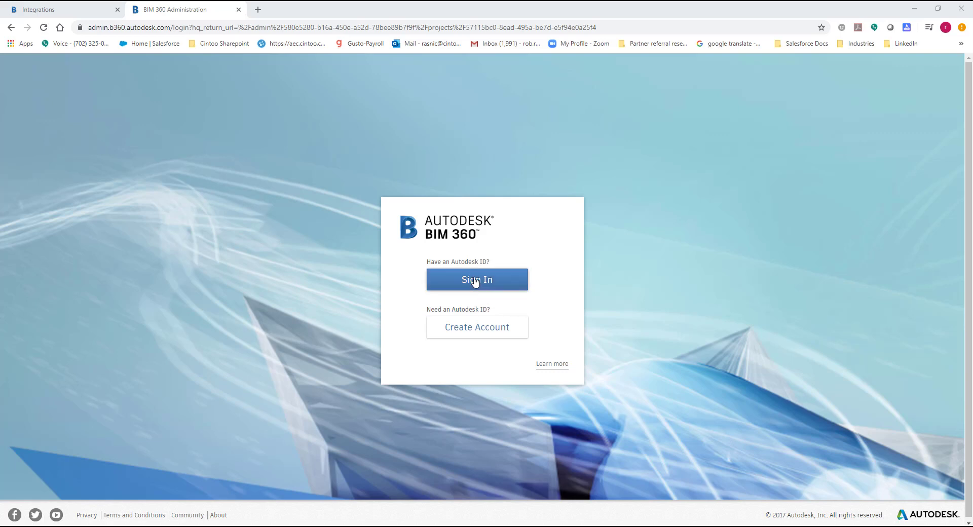
- Sign in to BIM 360 with the saved credentials and go to Account Admin's Project Directory
click(475, 282)
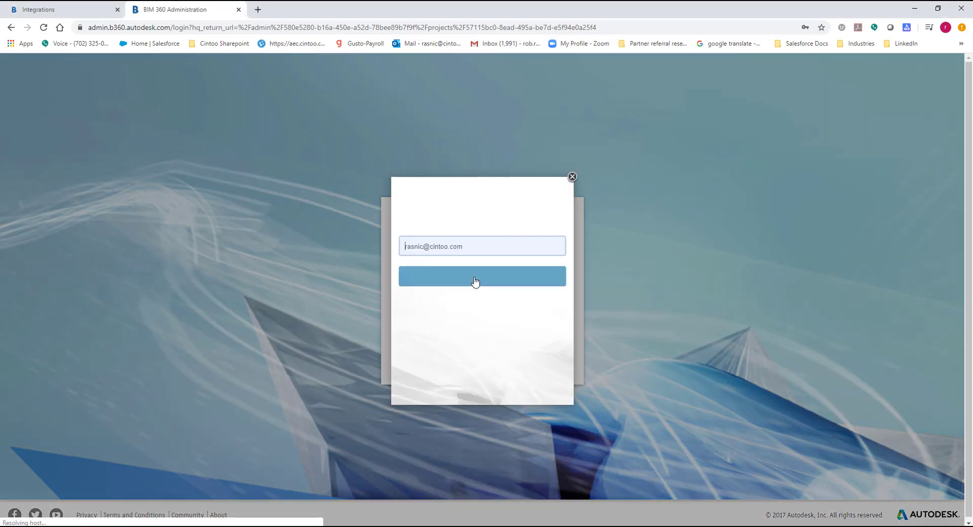
click(472, 279)
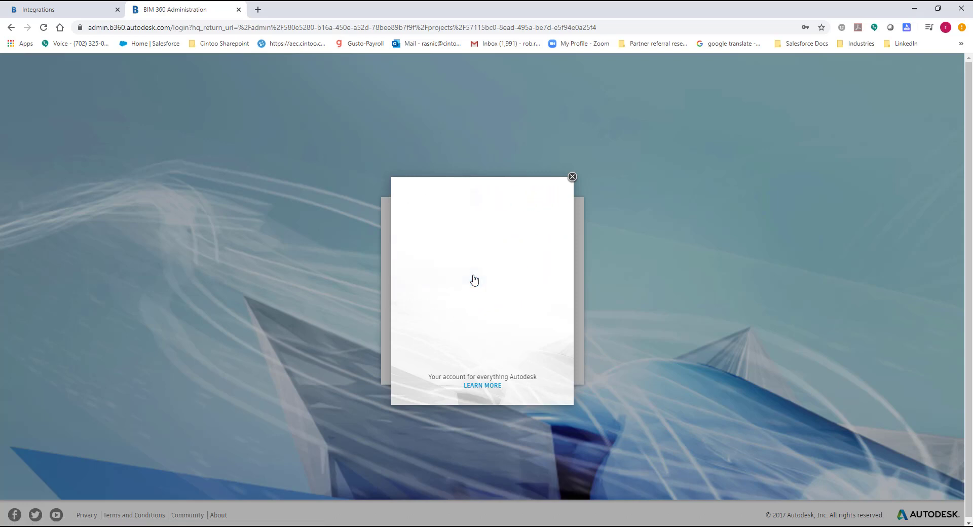
click(473, 312)
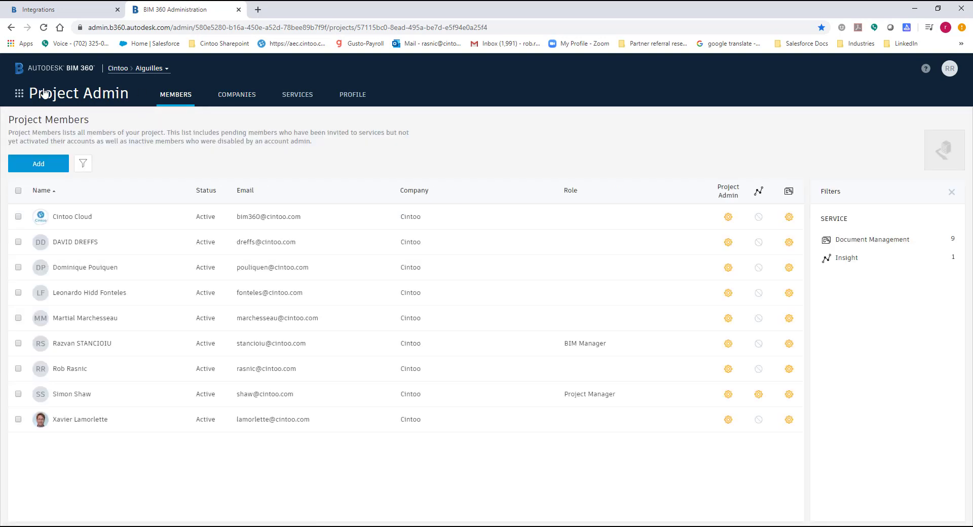
click(20, 94)
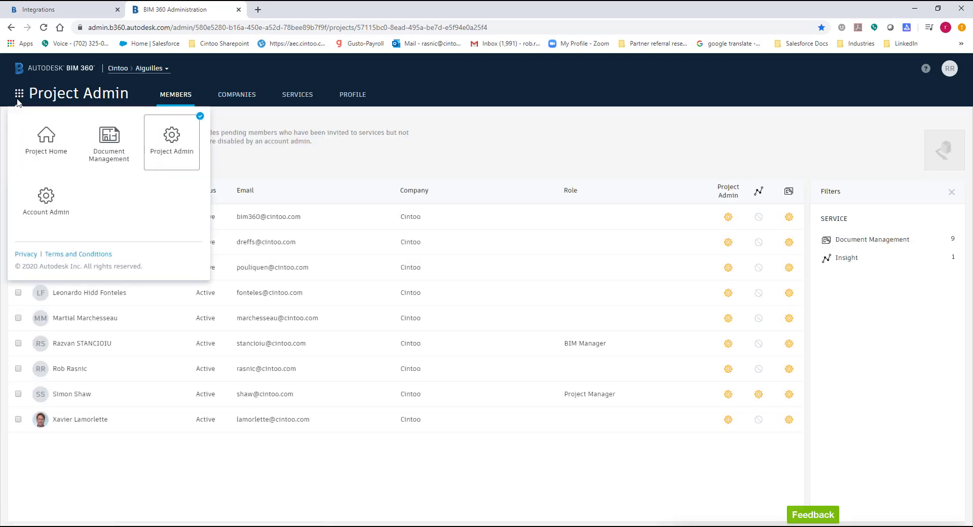
click(43, 202)
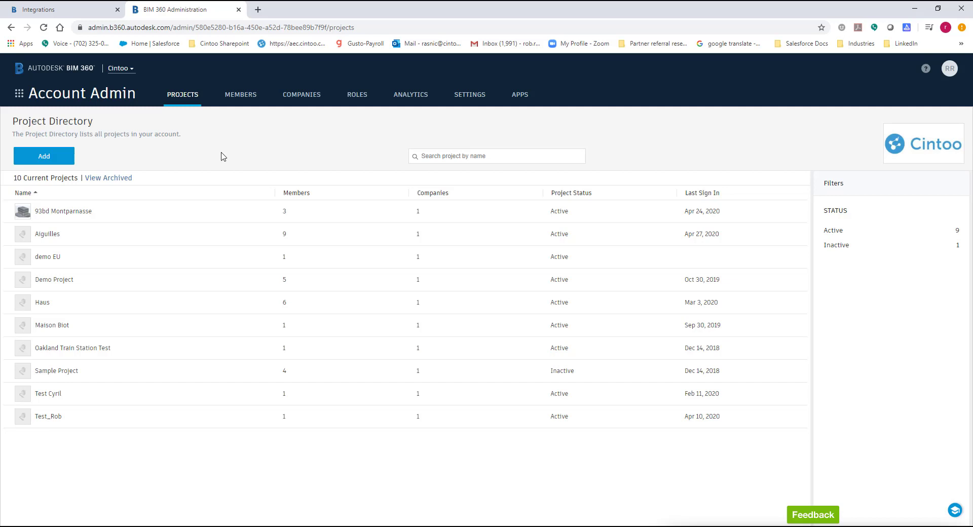
- Under Account Admin's APPS, view the Cintoo Cloud integration page showing its Active status
click(519, 95)
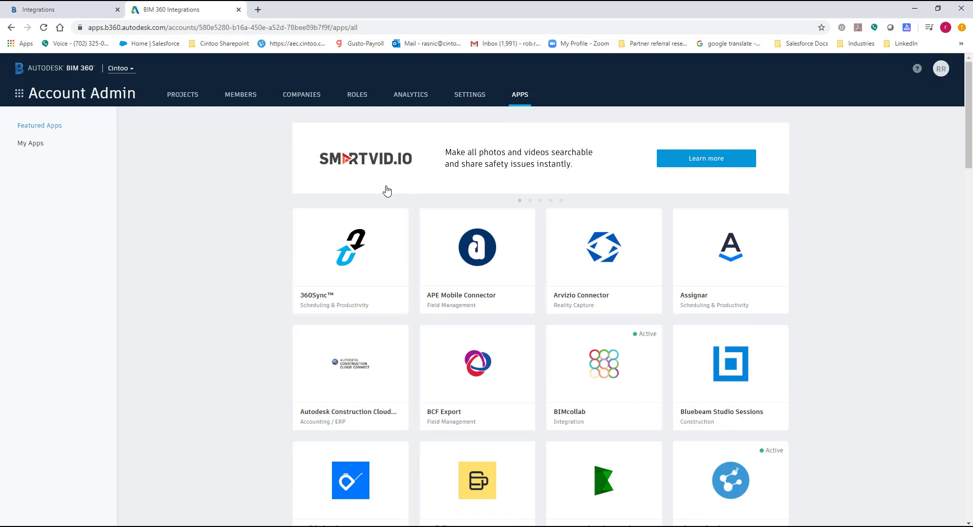
scroll(386, 255, down, 3)
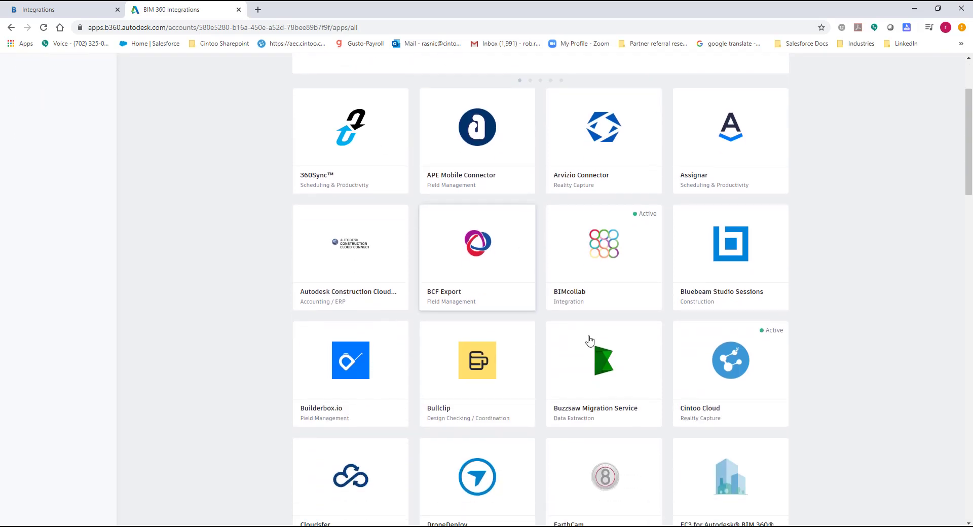
click(727, 343)
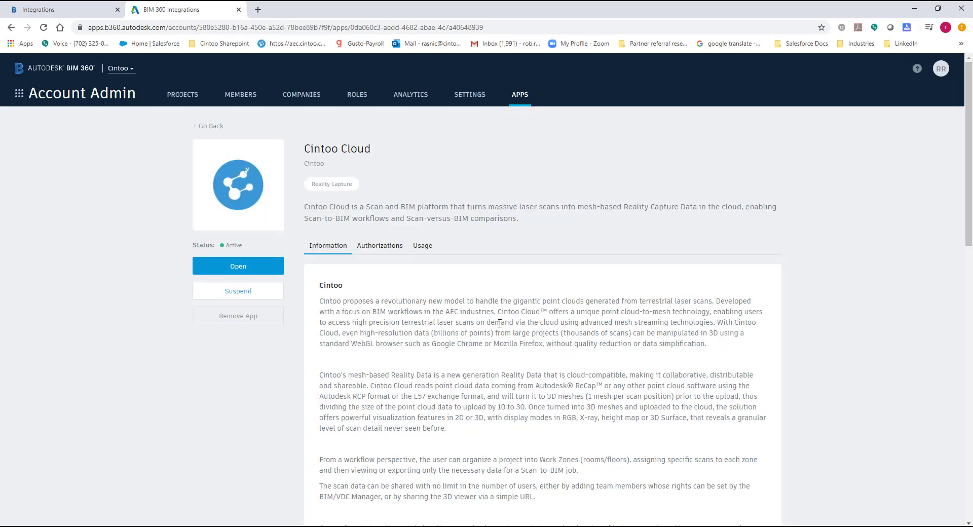
scroll(433, 269, down, 2)
scroll(441, 230, up, 2)
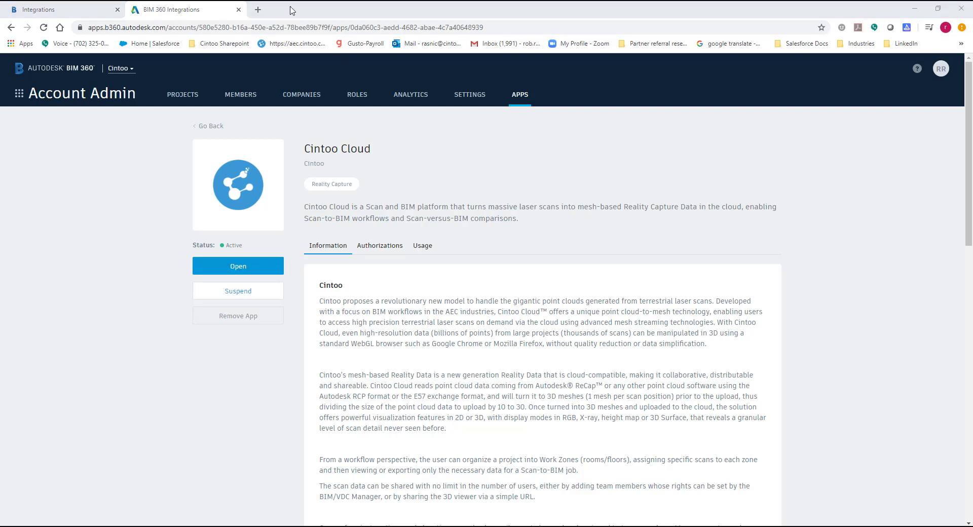
- In a new tab, load the Cintoo dashboard and open the Cintoo Sales VA Demo project
click(259, 9)
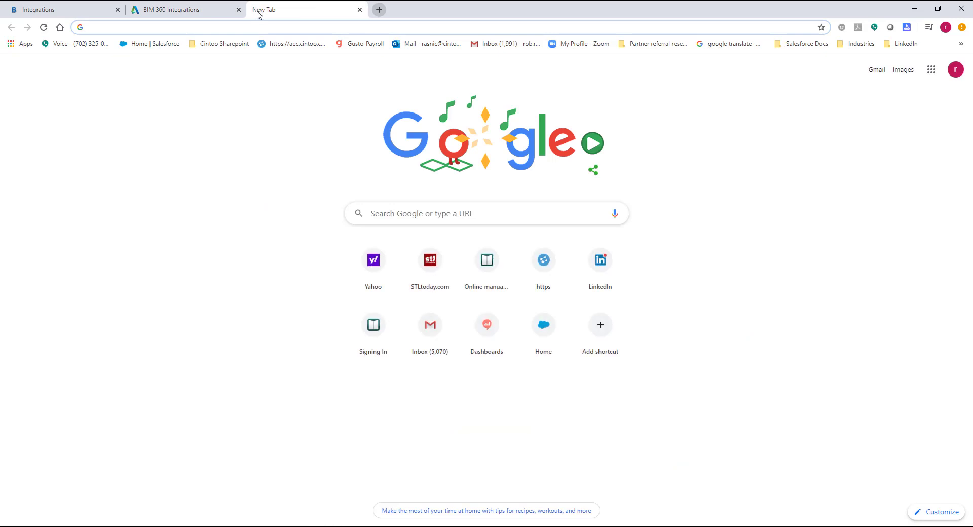
click(293, 46)
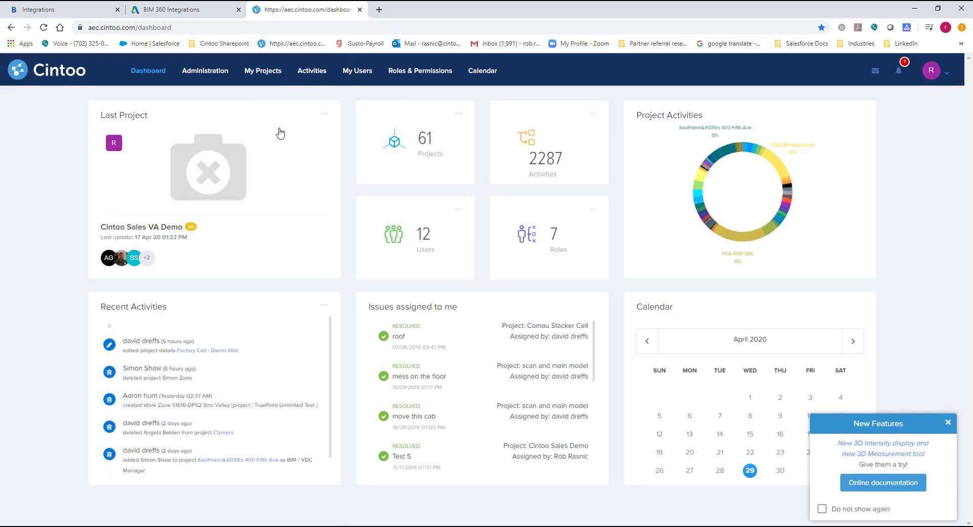
mouse_move(267, 183)
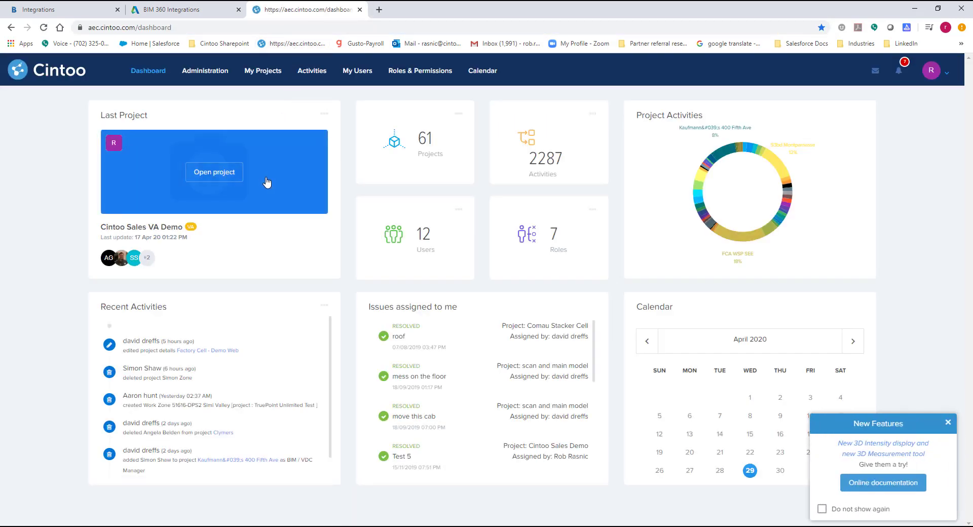
click(223, 173)
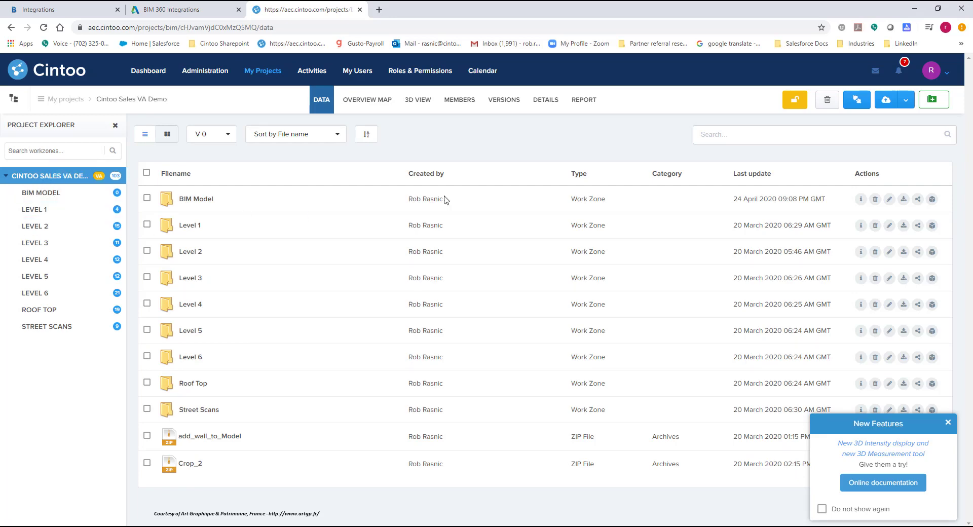
- Start a new work zone, then cancel the Add Work Zone form without creating it
click(935, 99)
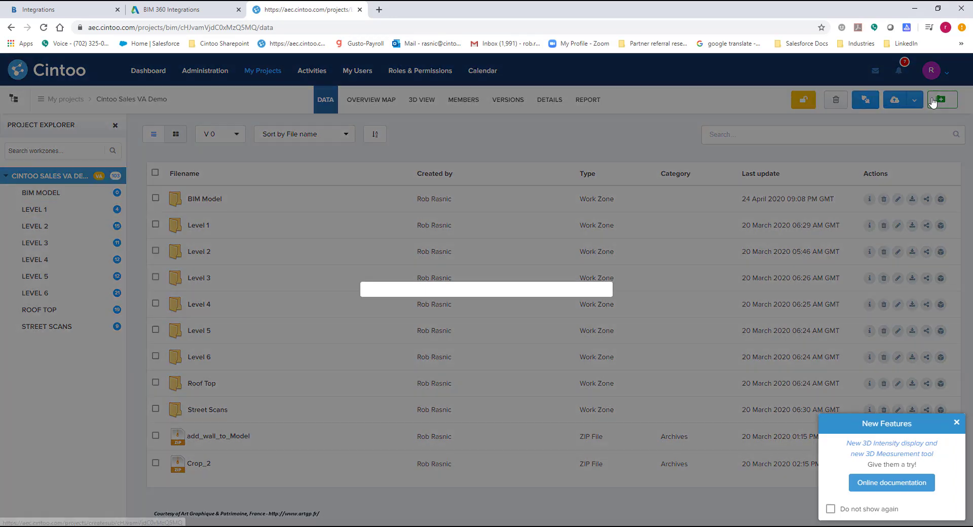
click(430, 236)
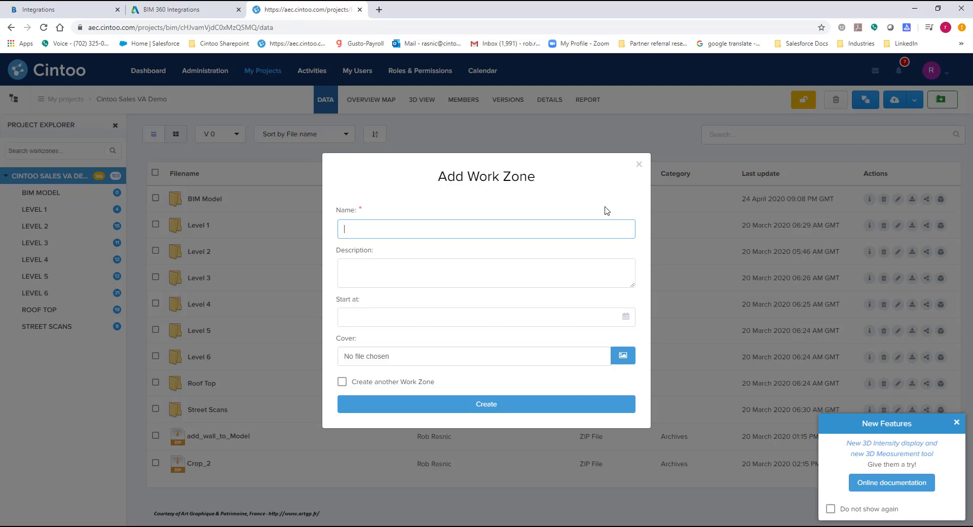
click(639, 164)
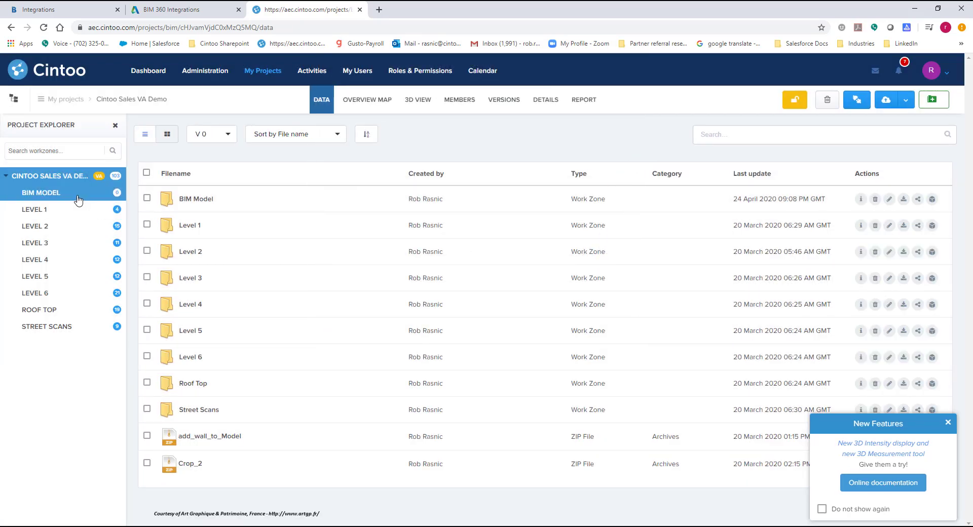
- From the BIM MODEL work zone, start uploading models from Autodesk BIM 360 and allow access
click(60, 192)
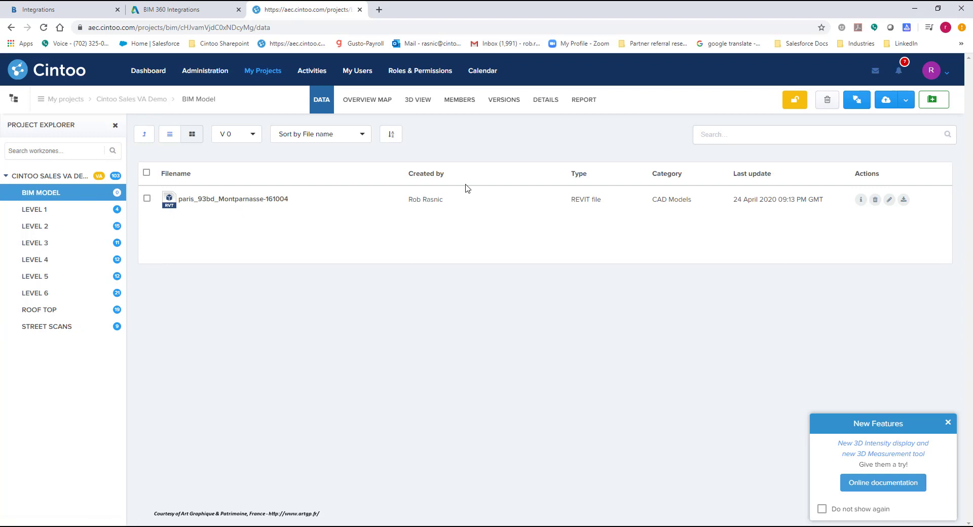
click(906, 102)
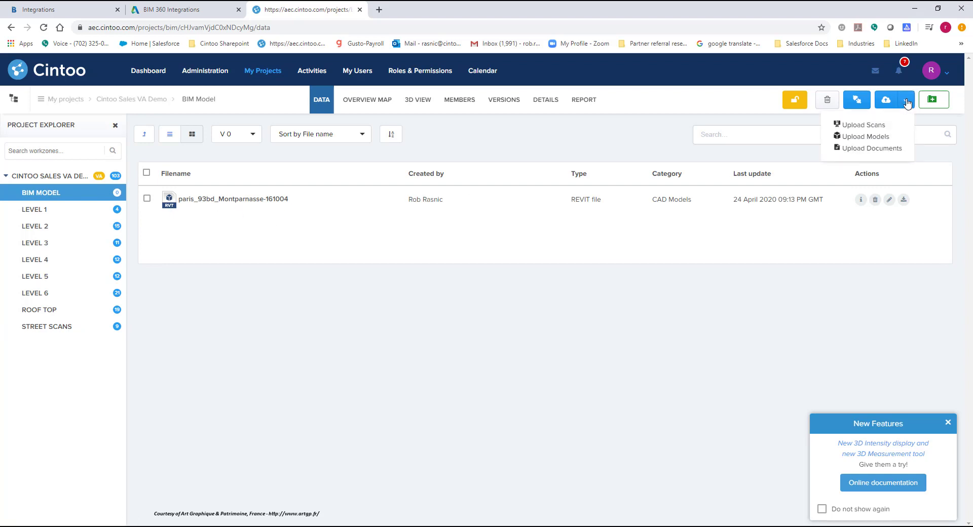
click(877, 137)
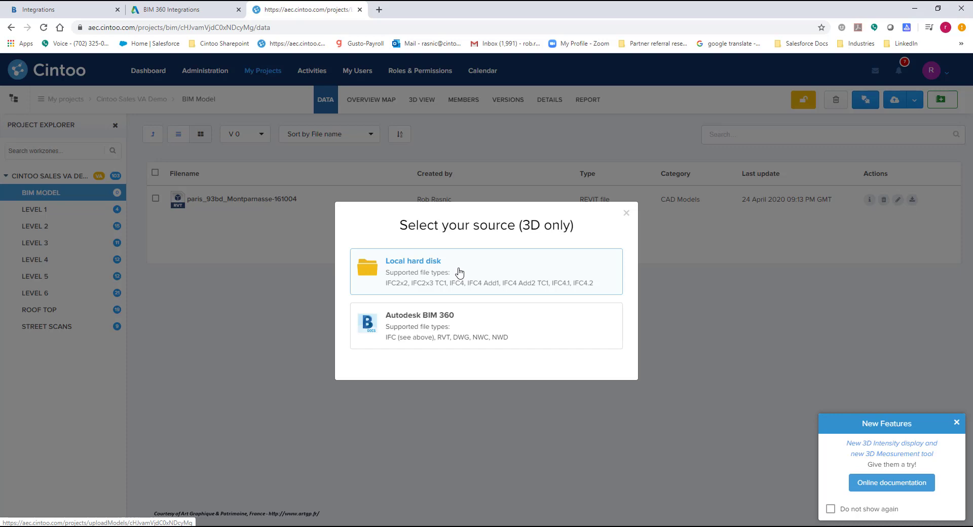
click(439, 327)
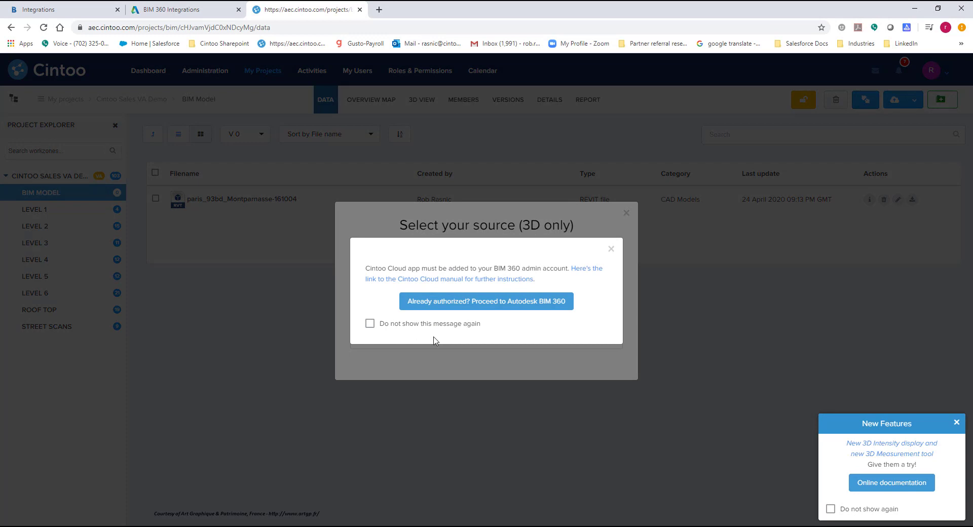
click(459, 302)
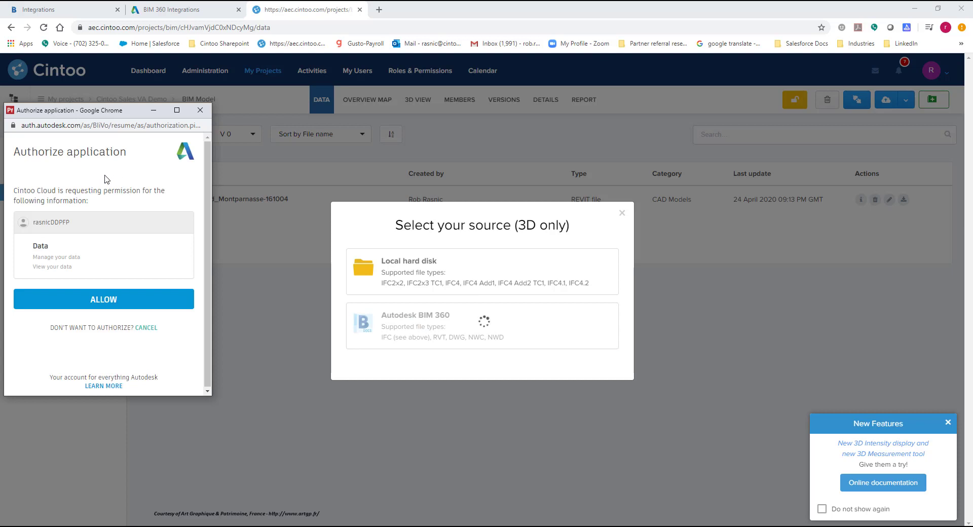
click(105, 300)
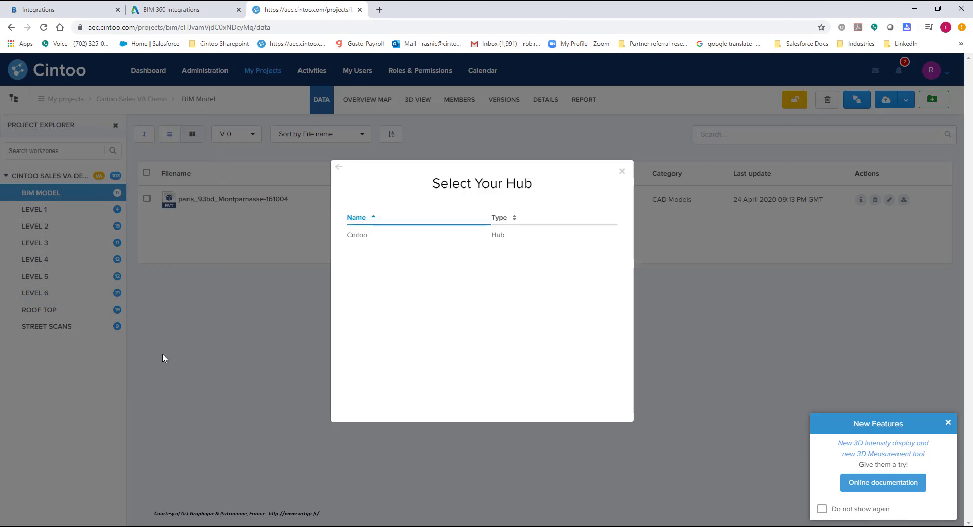
- Browse to Cintoo hub > 93bd Montparnasse > Project Files > Models
click(362, 236)
click(401, 257)
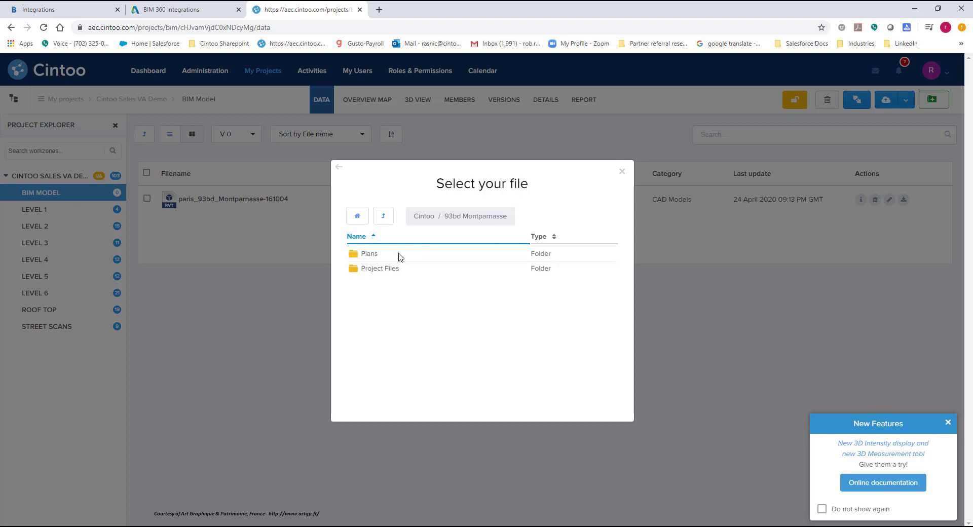
click(378, 272)
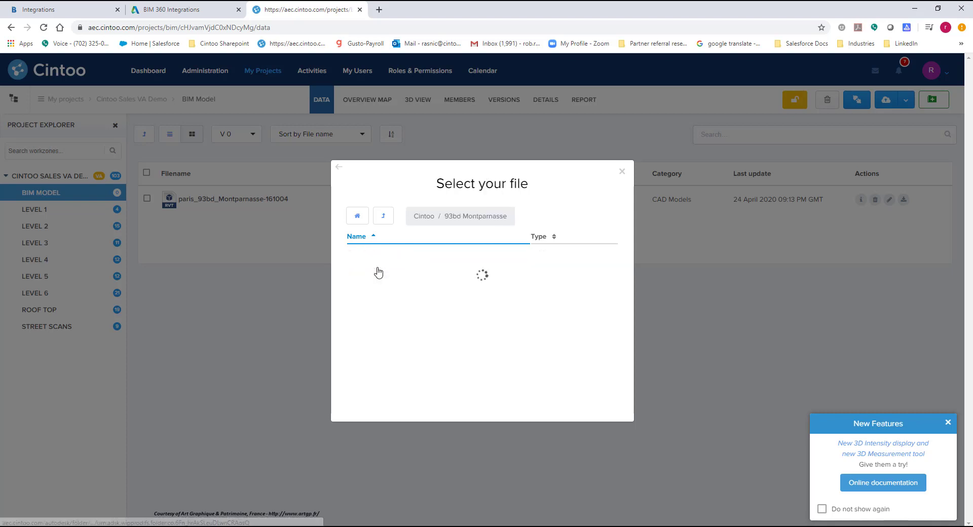
click(377, 256)
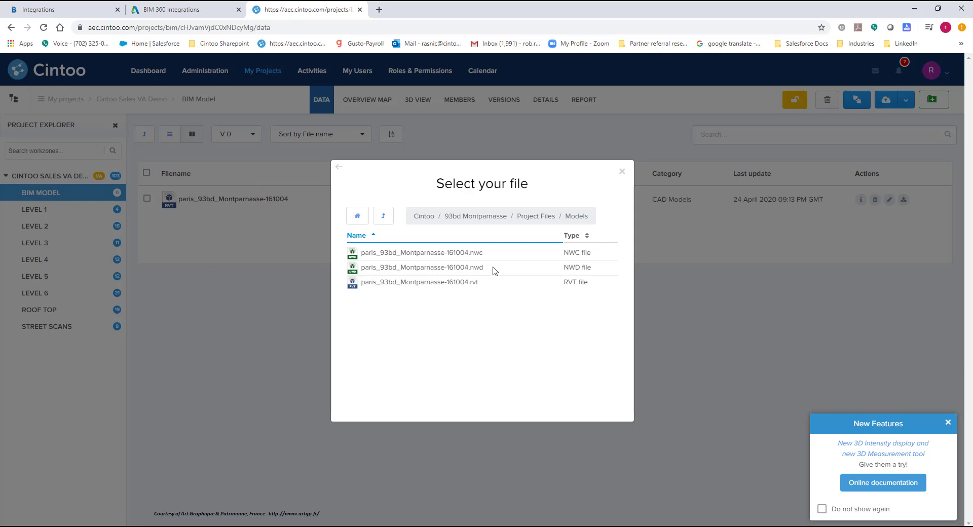
- Import paris_93bd_Montparnasse-161004.nwc, then open the project from the upload-ready e-mail
click(440, 254)
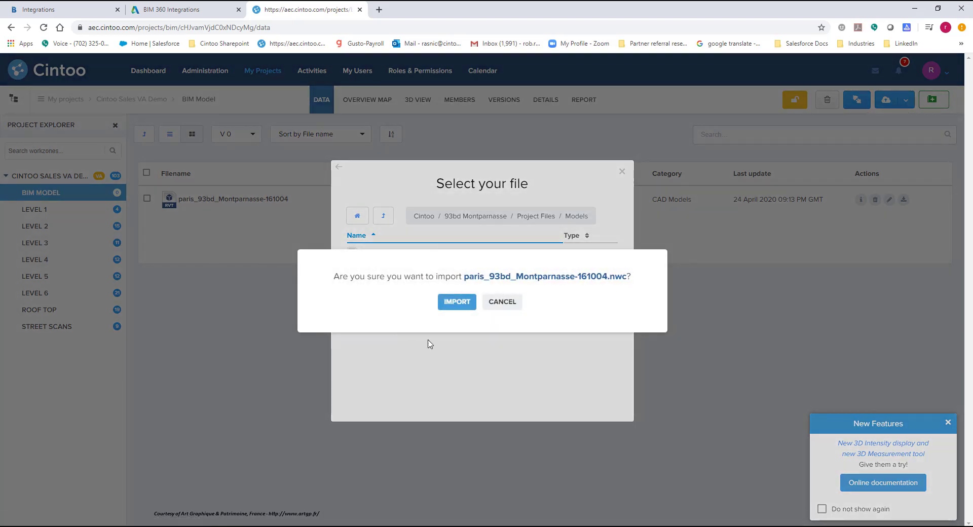
click(463, 303)
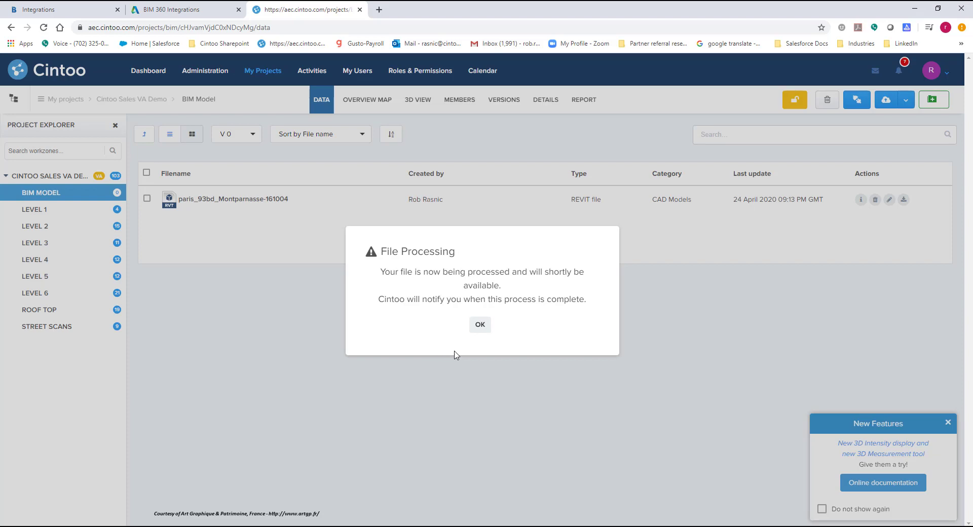
click(479, 326)
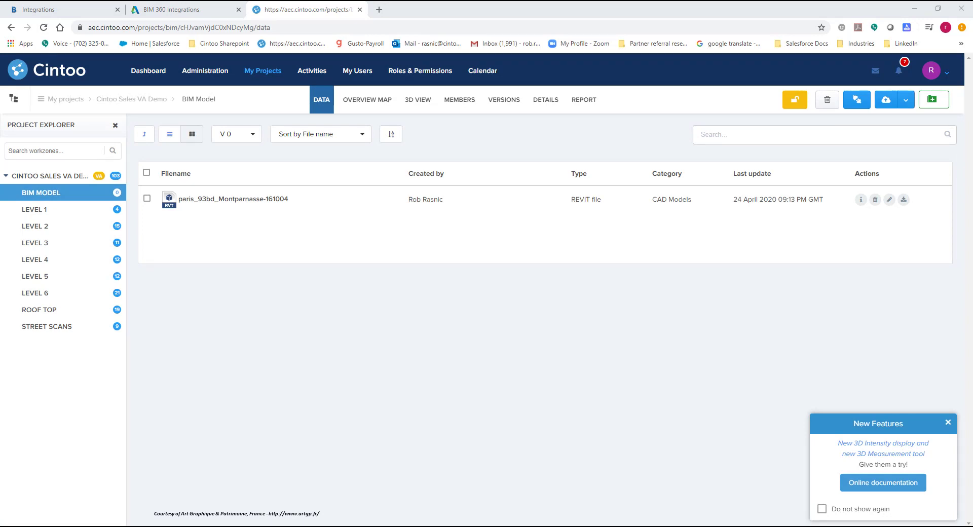
drag(972, 60, 664, 60)
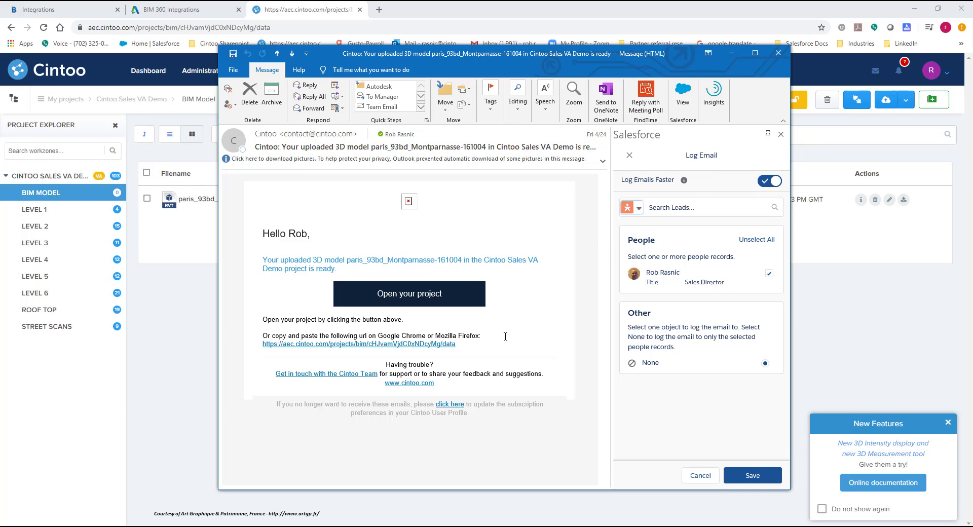
click(426, 300)
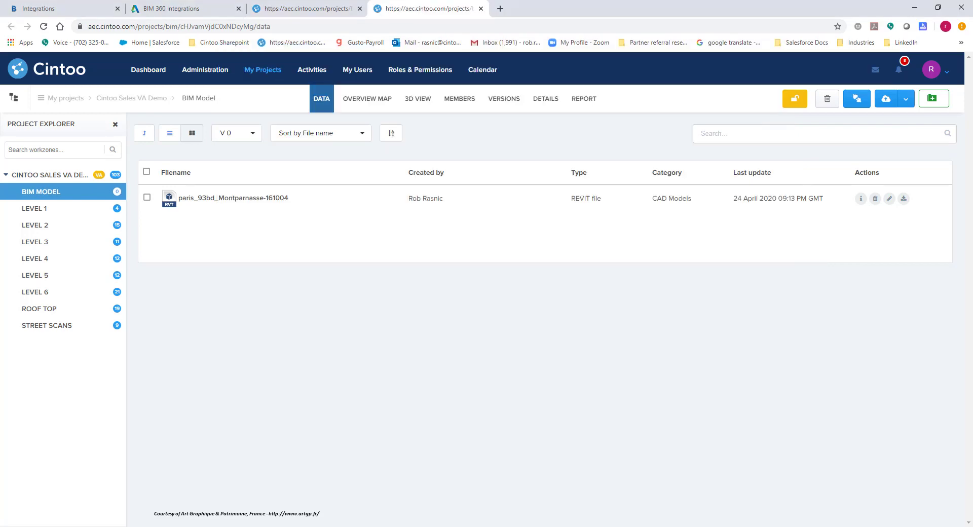
- Open the Cintoo Sales VA Demo root in 3D VIEW and zoom in on the Montparnasse building
click(71, 175)
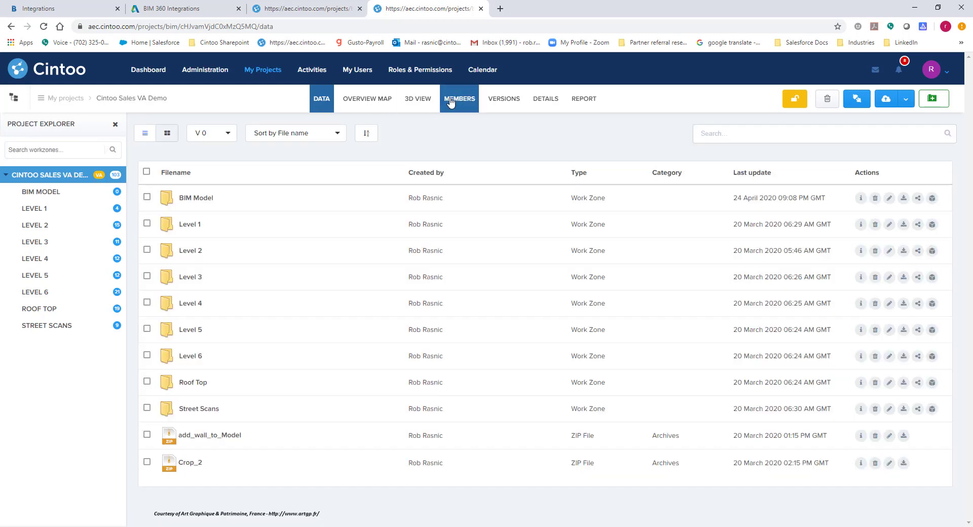
click(416, 103)
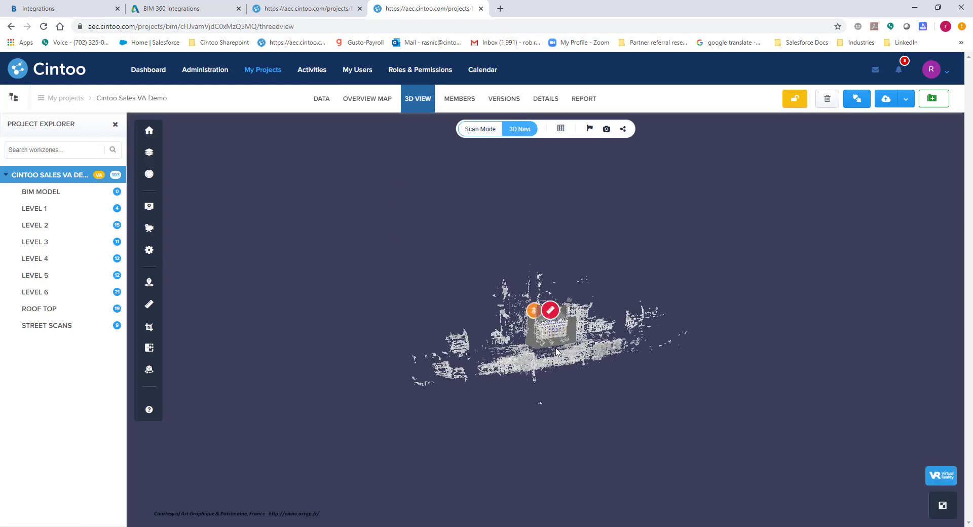
scroll(557, 351, up, 10)
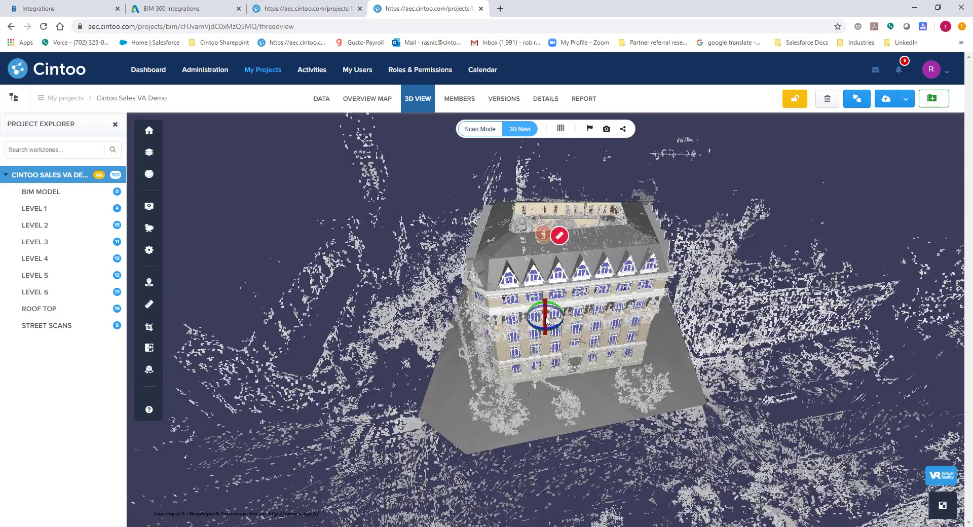
scroll(546, 320, up, 5)
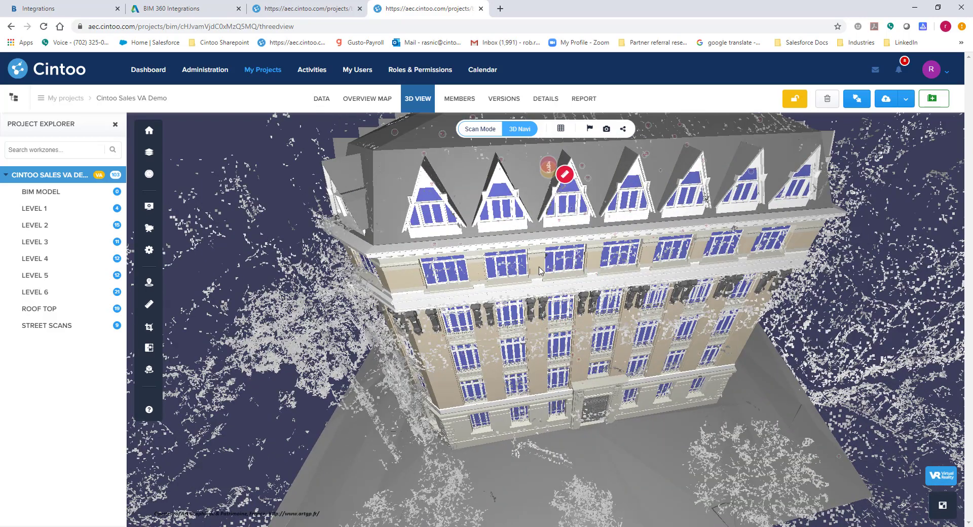
- Switch to 3D X-ray, enter scan niv_4_9286, then show it as 3D Surface facing the corridor
click(560, 129)
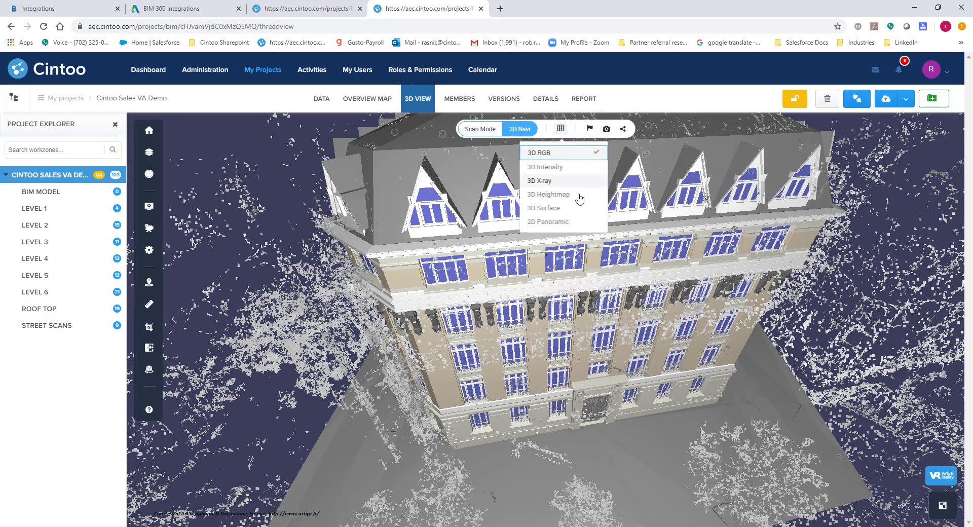
click(556, 181)
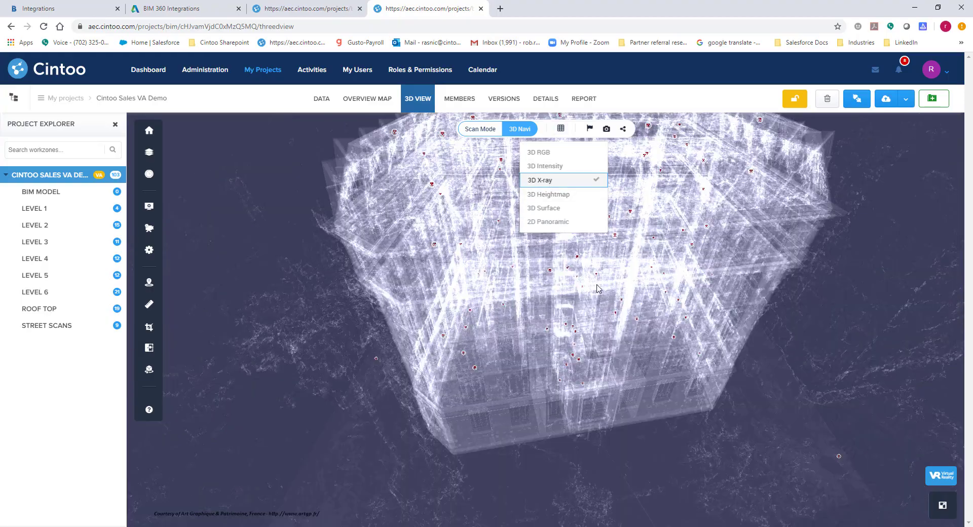
click(499, 170)
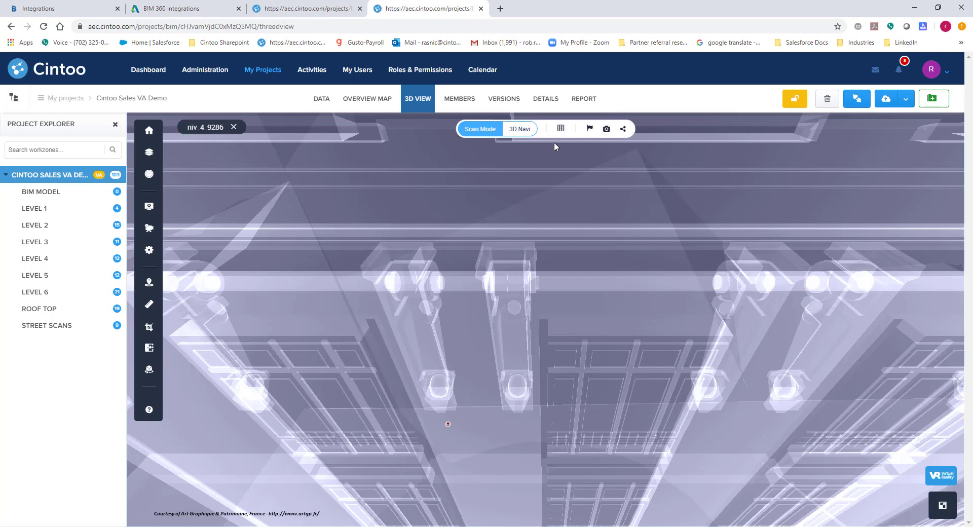
click(561, 129)
click(557, 208)
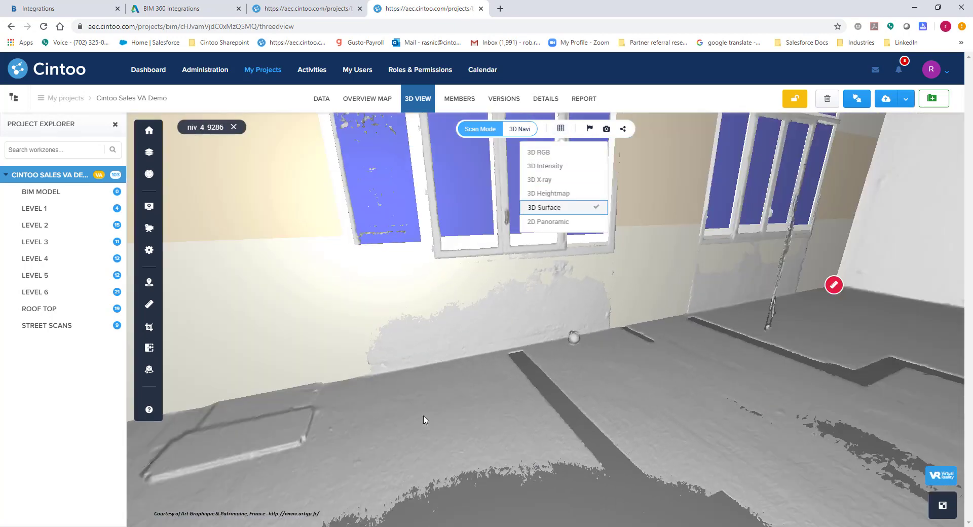
drag(817, 349, 345, 394)
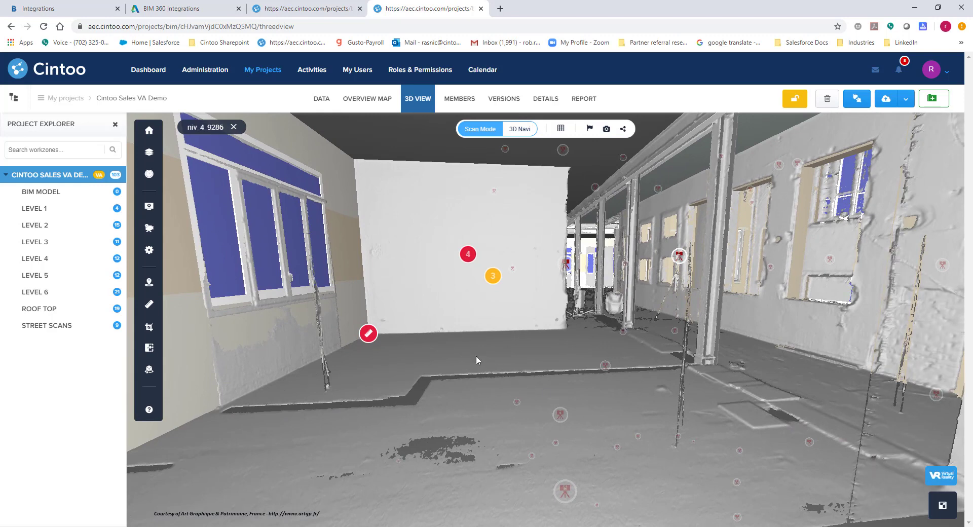
- Compare All scans against All models using Visual Diff Tool with distance adjustment at 0.26 ft
click(149, 348)
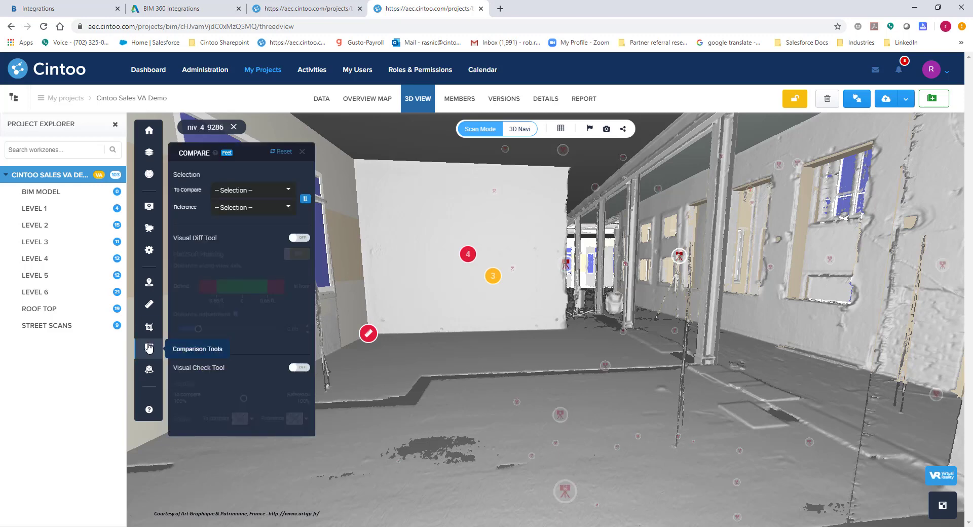
click(260, 191)
click(247, 217)
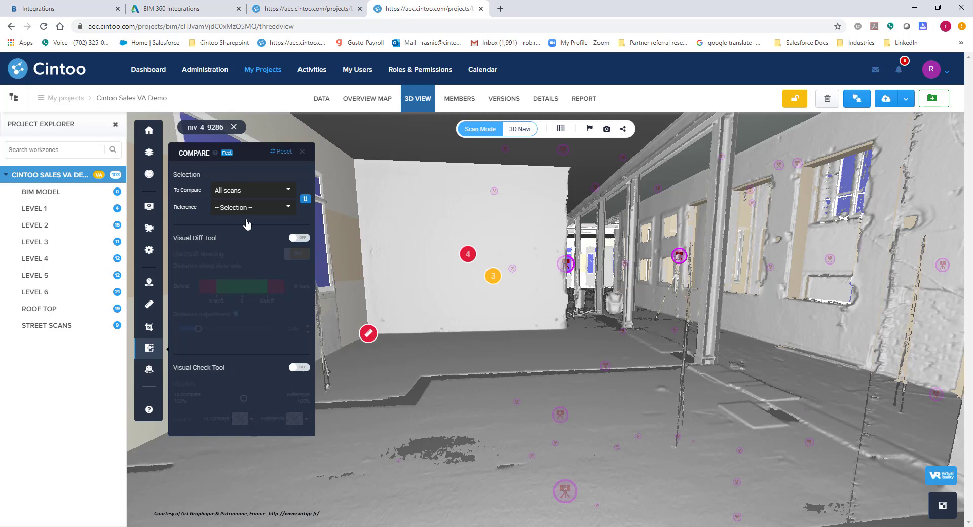
click(252, 208)
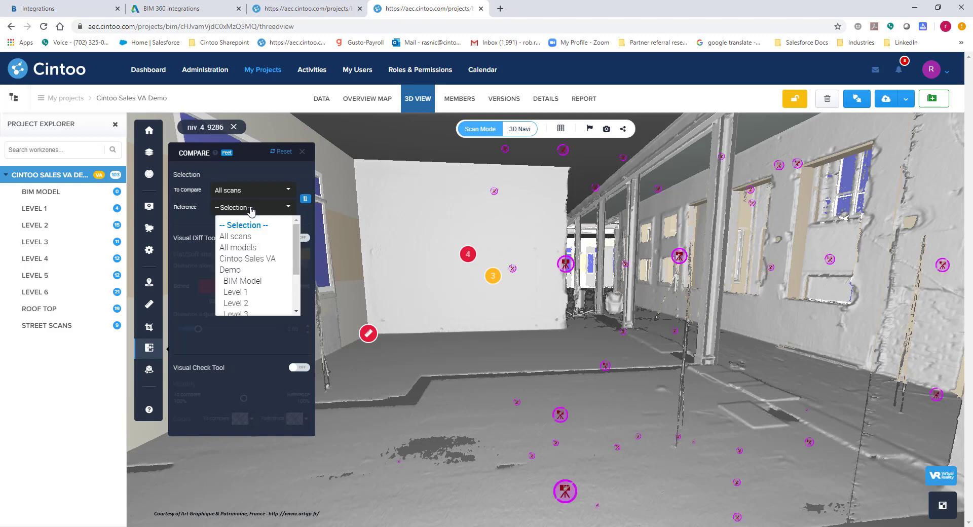
click(242, 249)
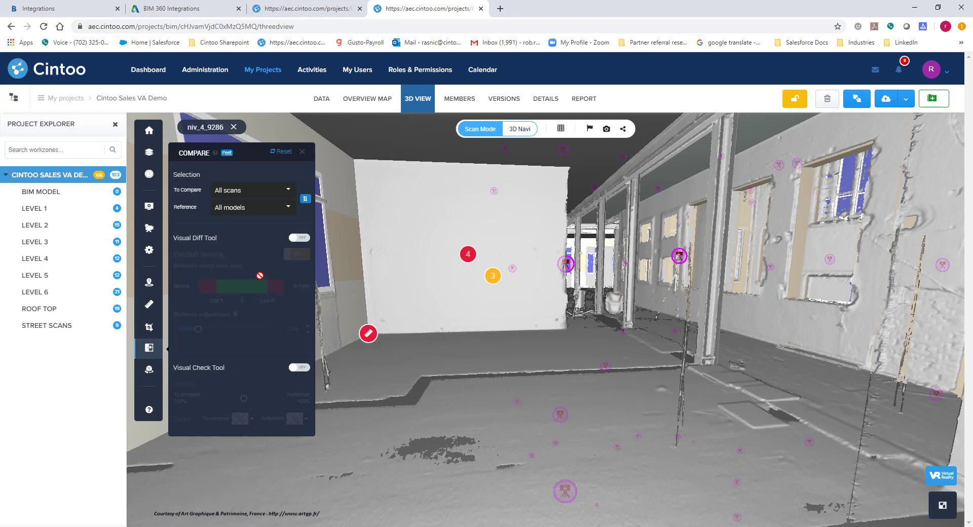
click(303, 239)
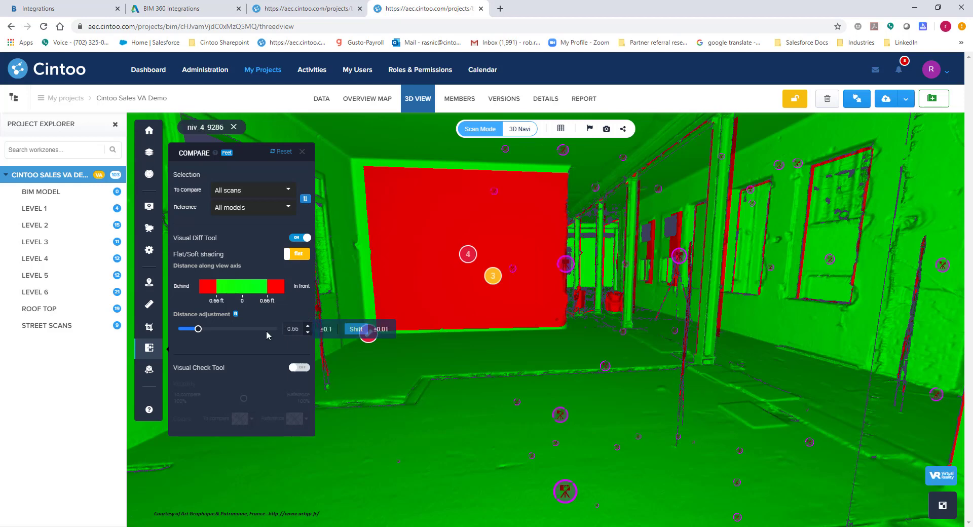
drag(199, 331, 189, 334)
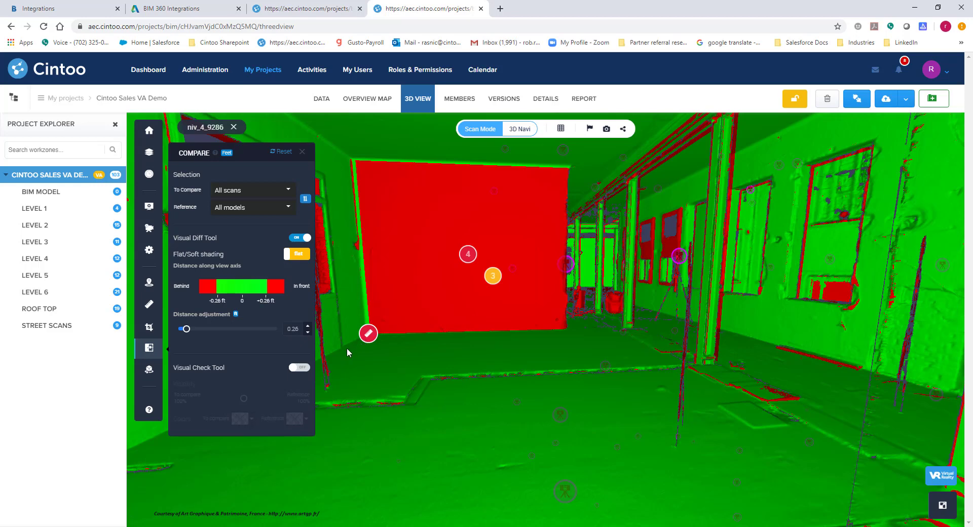
- Enable Visual Check Tool and slide Visibility between scans-only and model-only, ending at both 100%
click(300, 368)
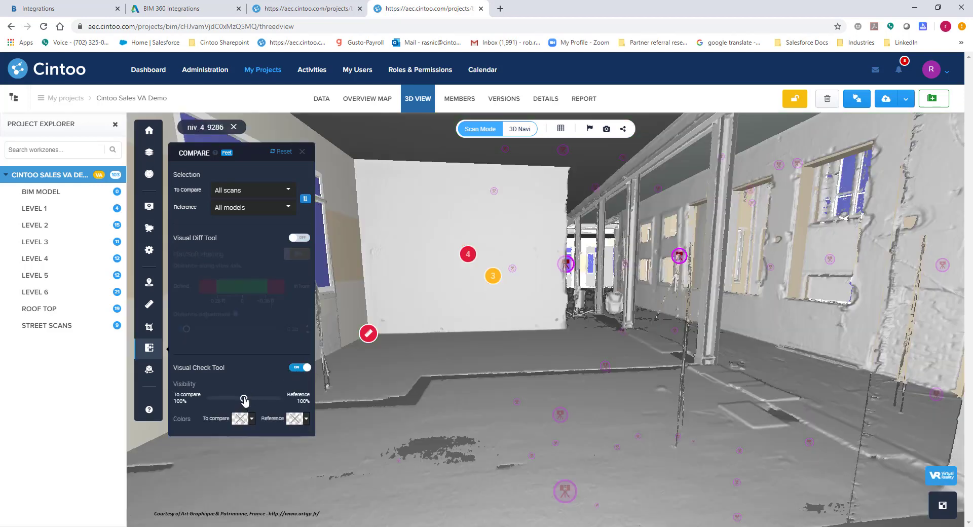
drag(244, 401, 205, 399)
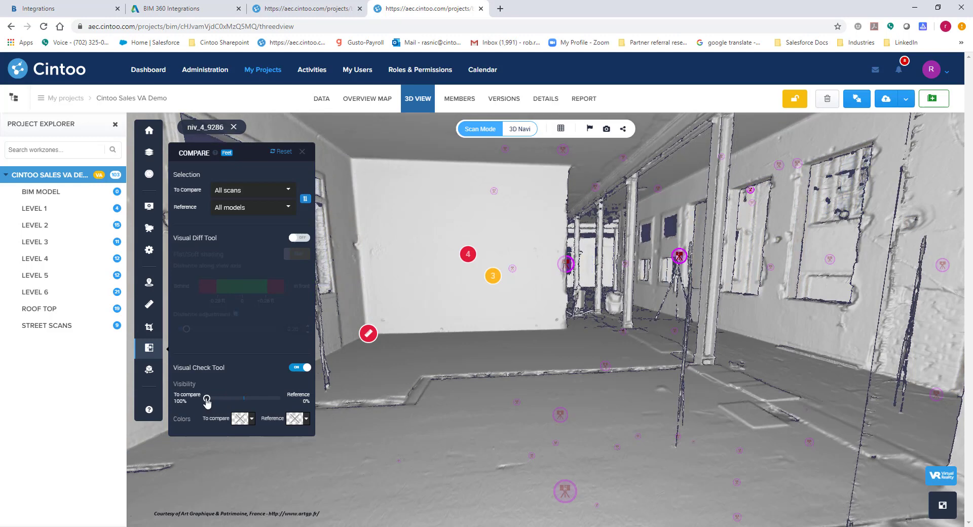
drag(207, 399, 245, 402)
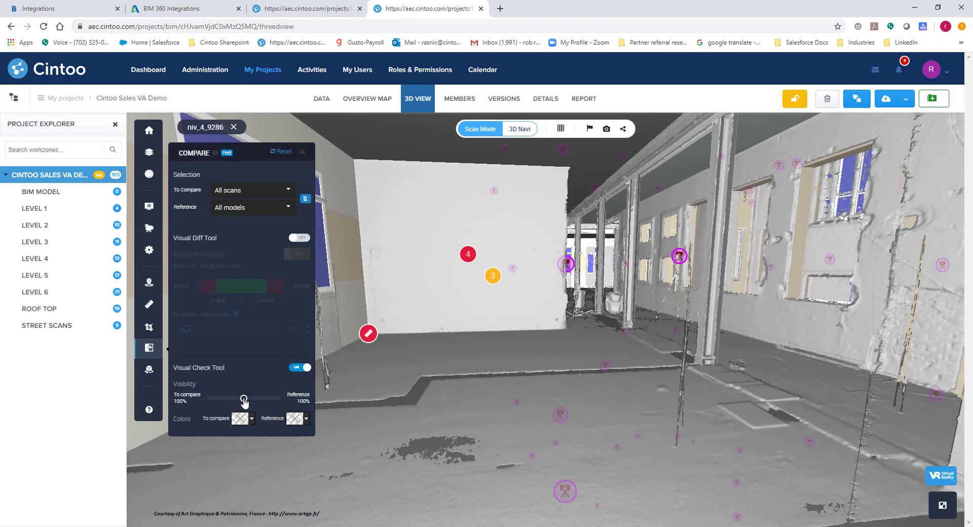
- Re-enable the Visual Diff colour comparison and start a new annotation on the red wall
click(305, 238)
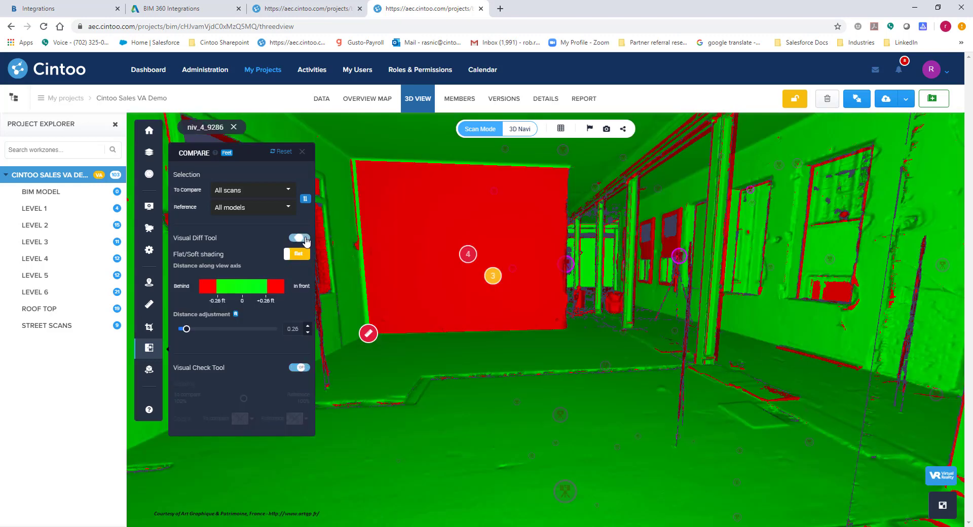
click(303, 152)
click(149, 282)
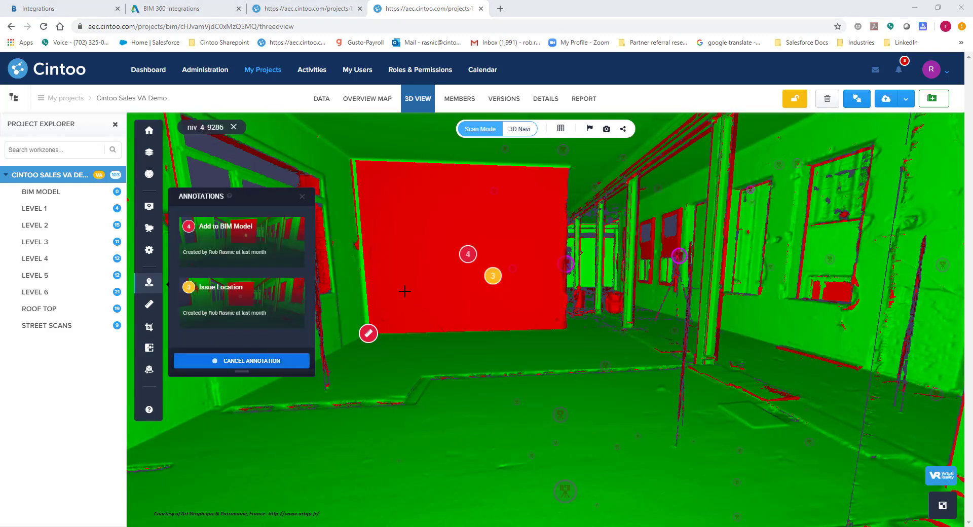
click(399, 293)
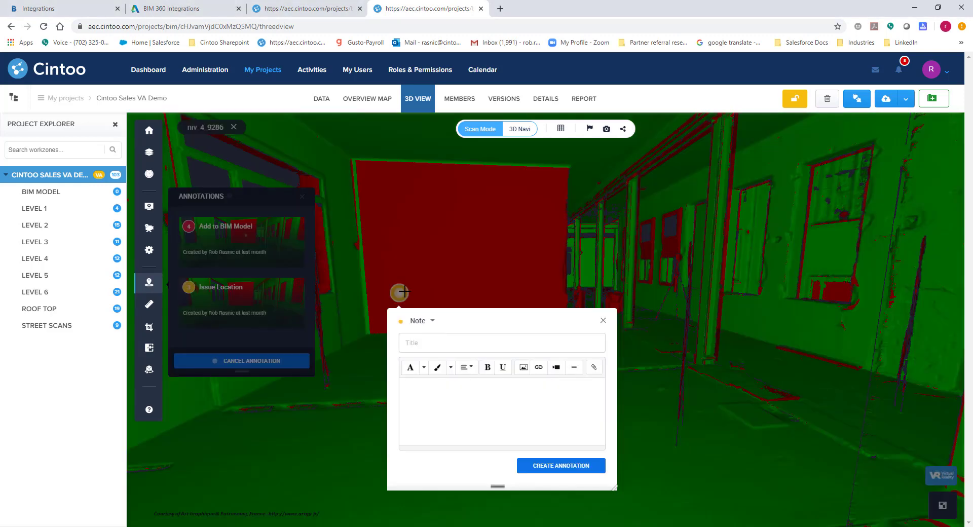
- Make the annotation an Issue titled 'Replace wall'
click(430, 323)
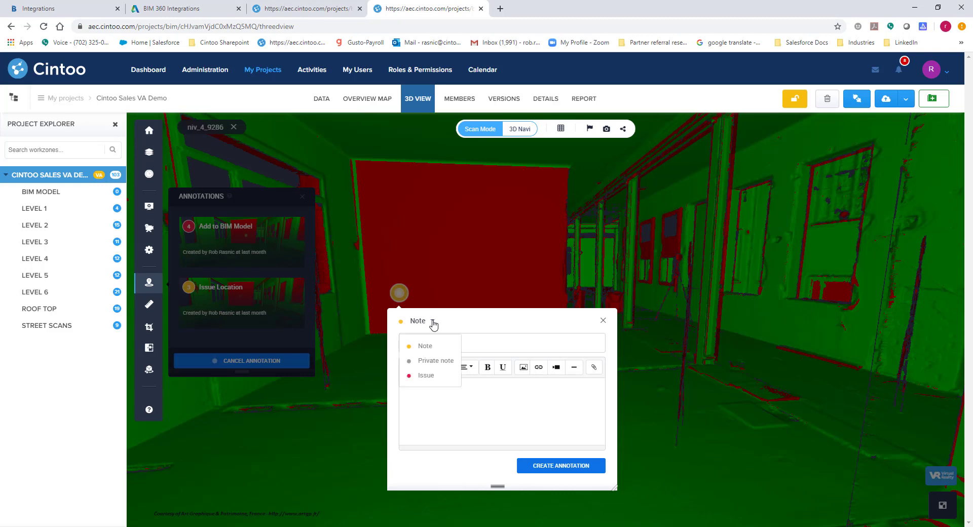
click(425, 376)
click(471, 152)
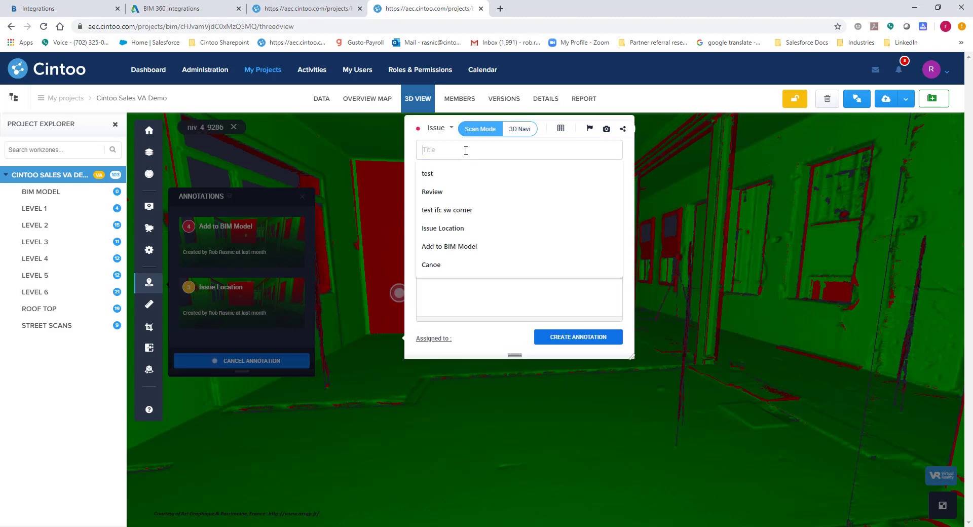
text(Repa)
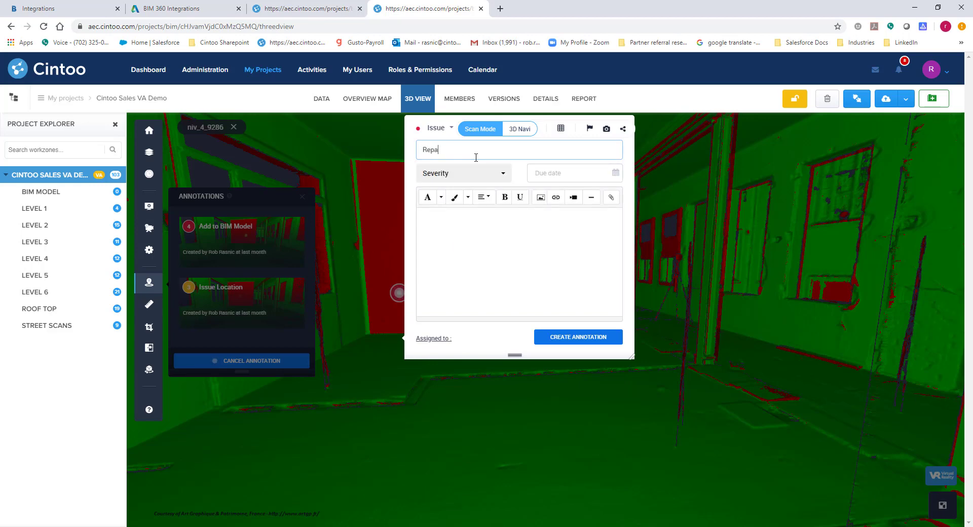
key(BackSpace)
text(lace wall)
- Set severity to High, due date 30/04/2020, and enter a placeholder description
click(479, 177)
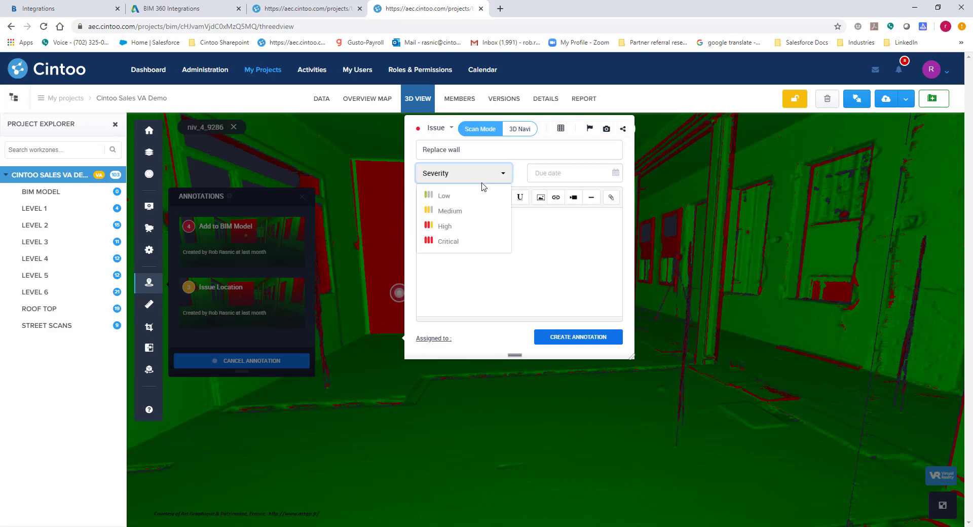
click(446, 227)
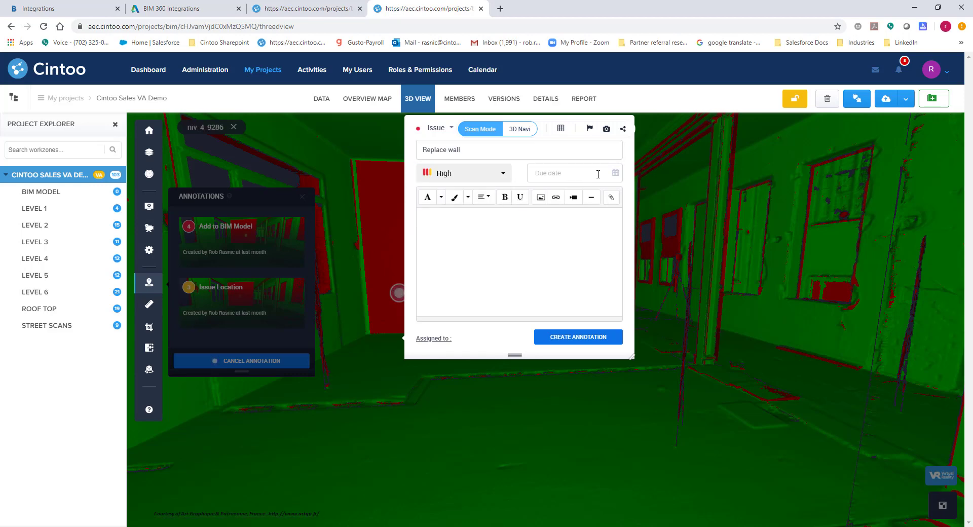
click(616, 174)
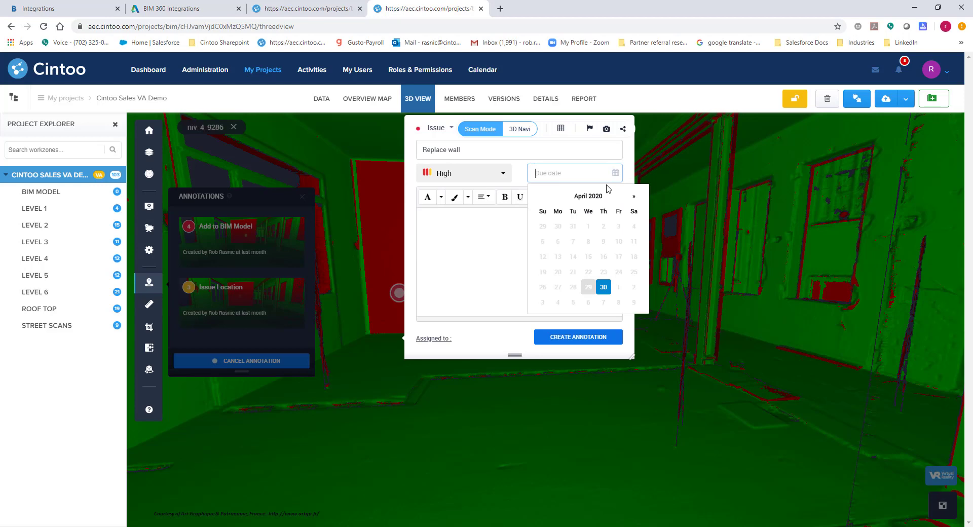
click(606, 287)
click(451, 233)
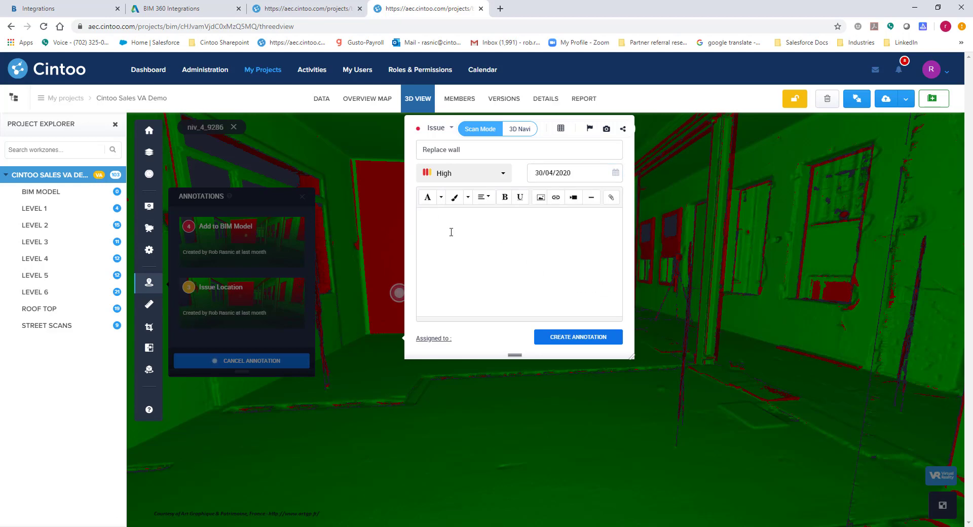
text(lsdjfldsjfl)
- Assign the issue to a project member and create the annotation
click(435, 338)
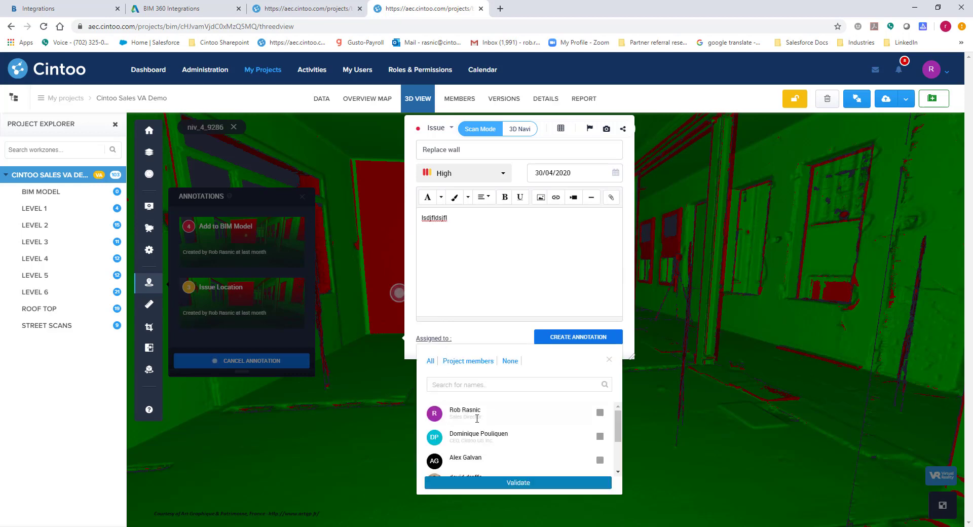
click(600, 413)
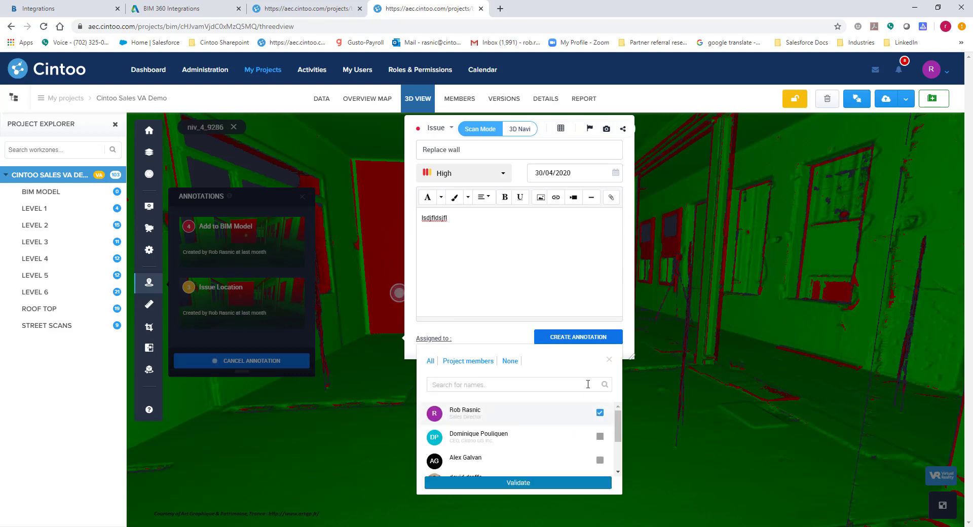
click(551, 484)
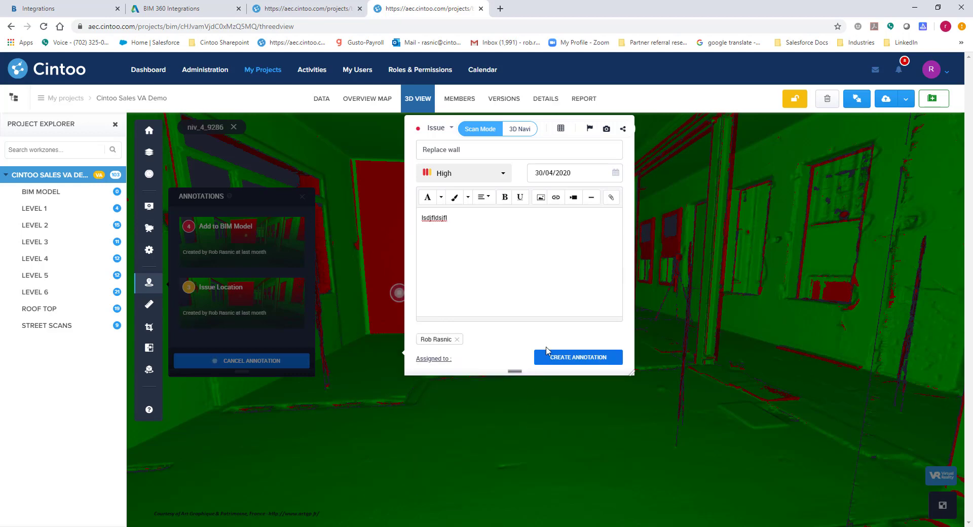
click(581, 359)
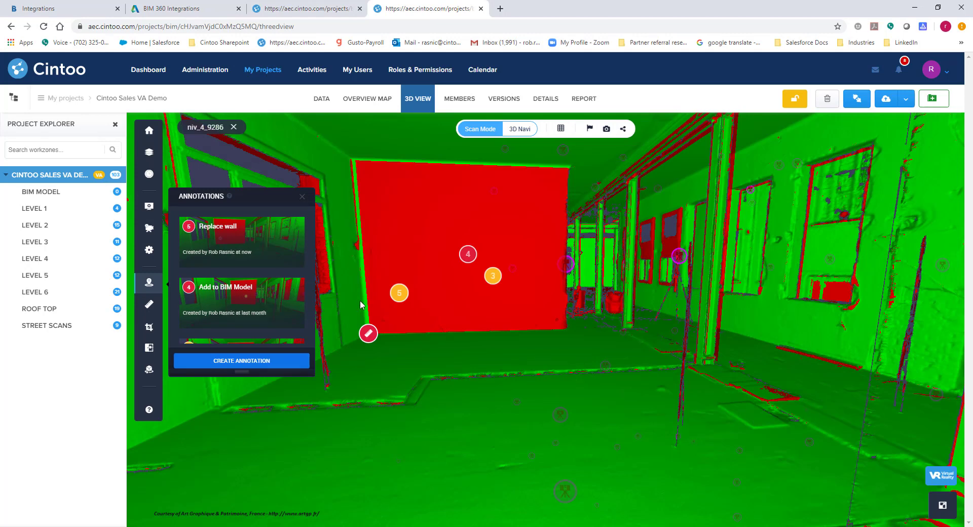
- Open the Report page of the Cintoo Sales VA Demo project
click(589, 100)
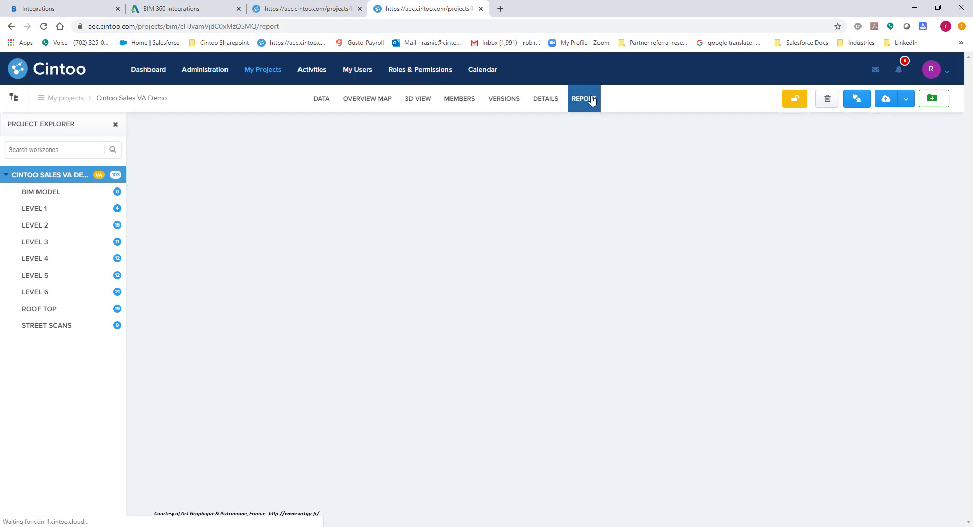